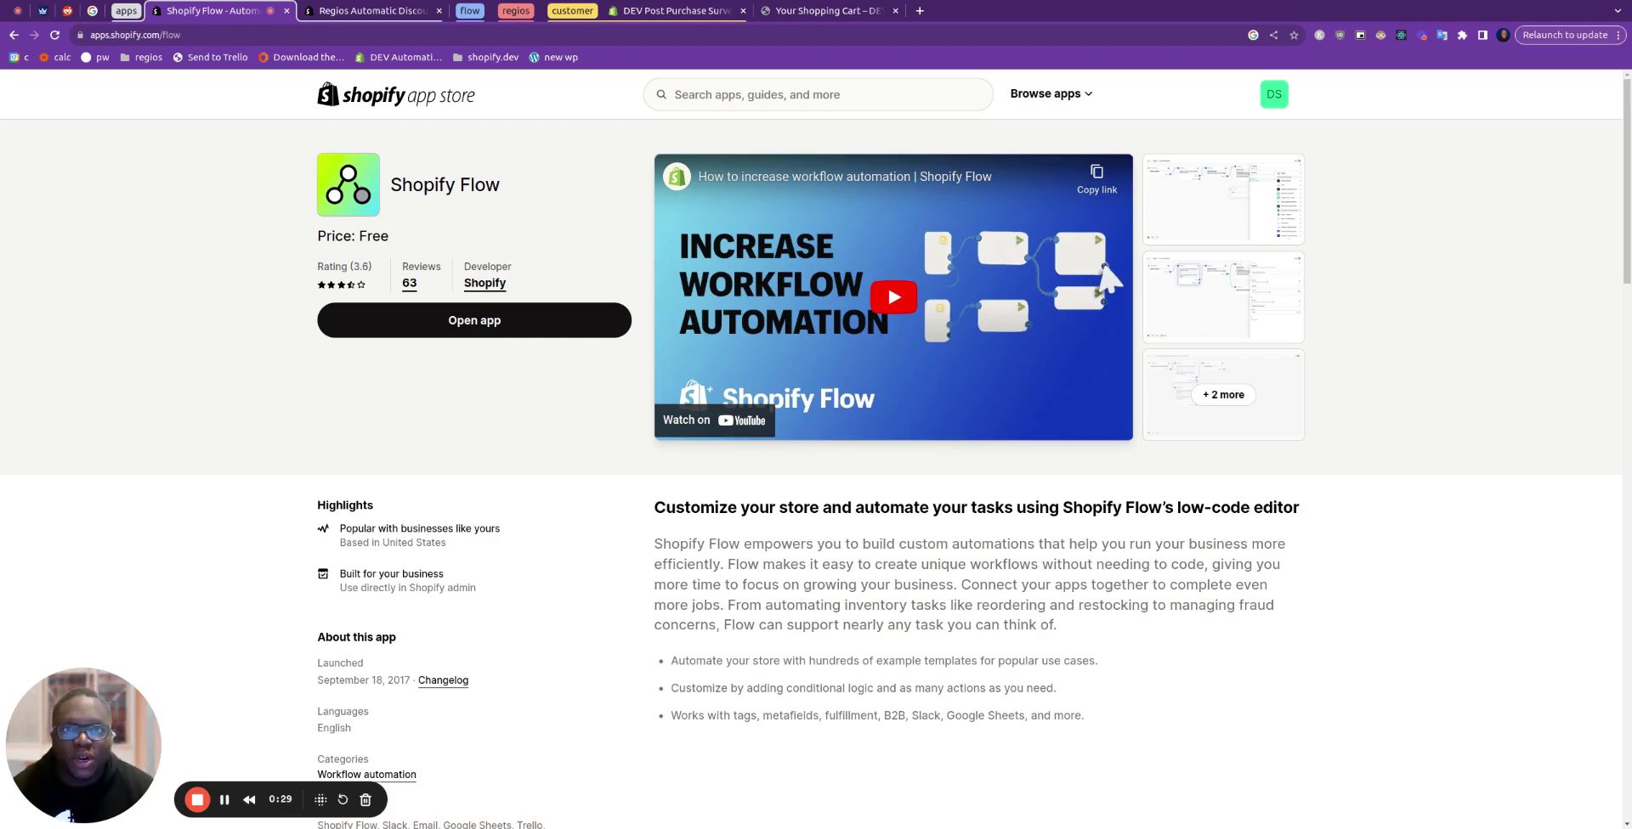
- Switch to Shopify Flow and create a new workflow that uses Order paid as its trigger
key(ctrl+Tab)
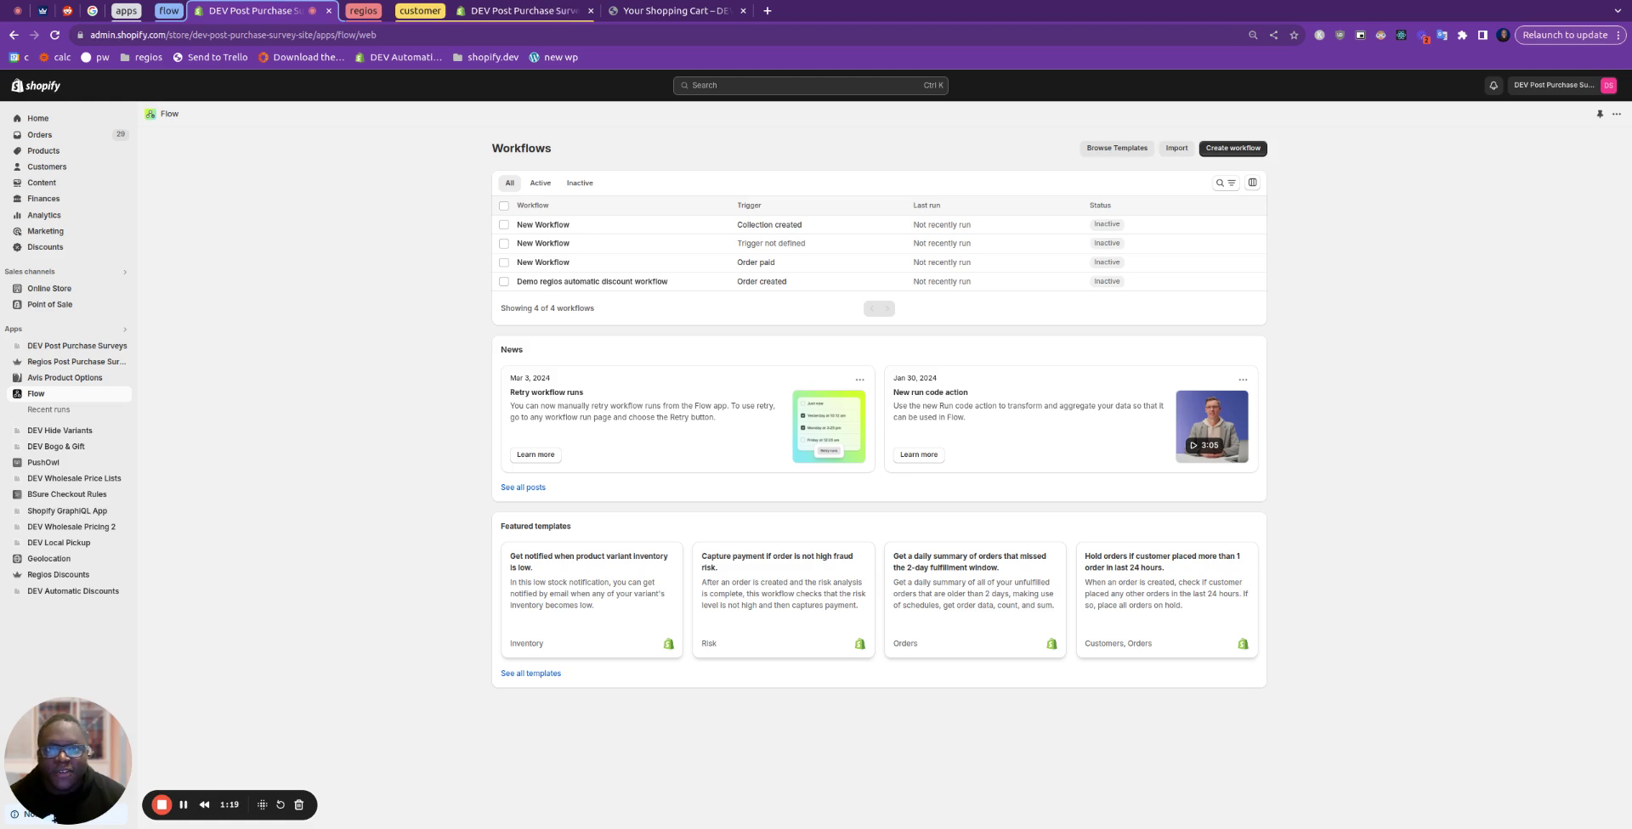
click(1232, 148)
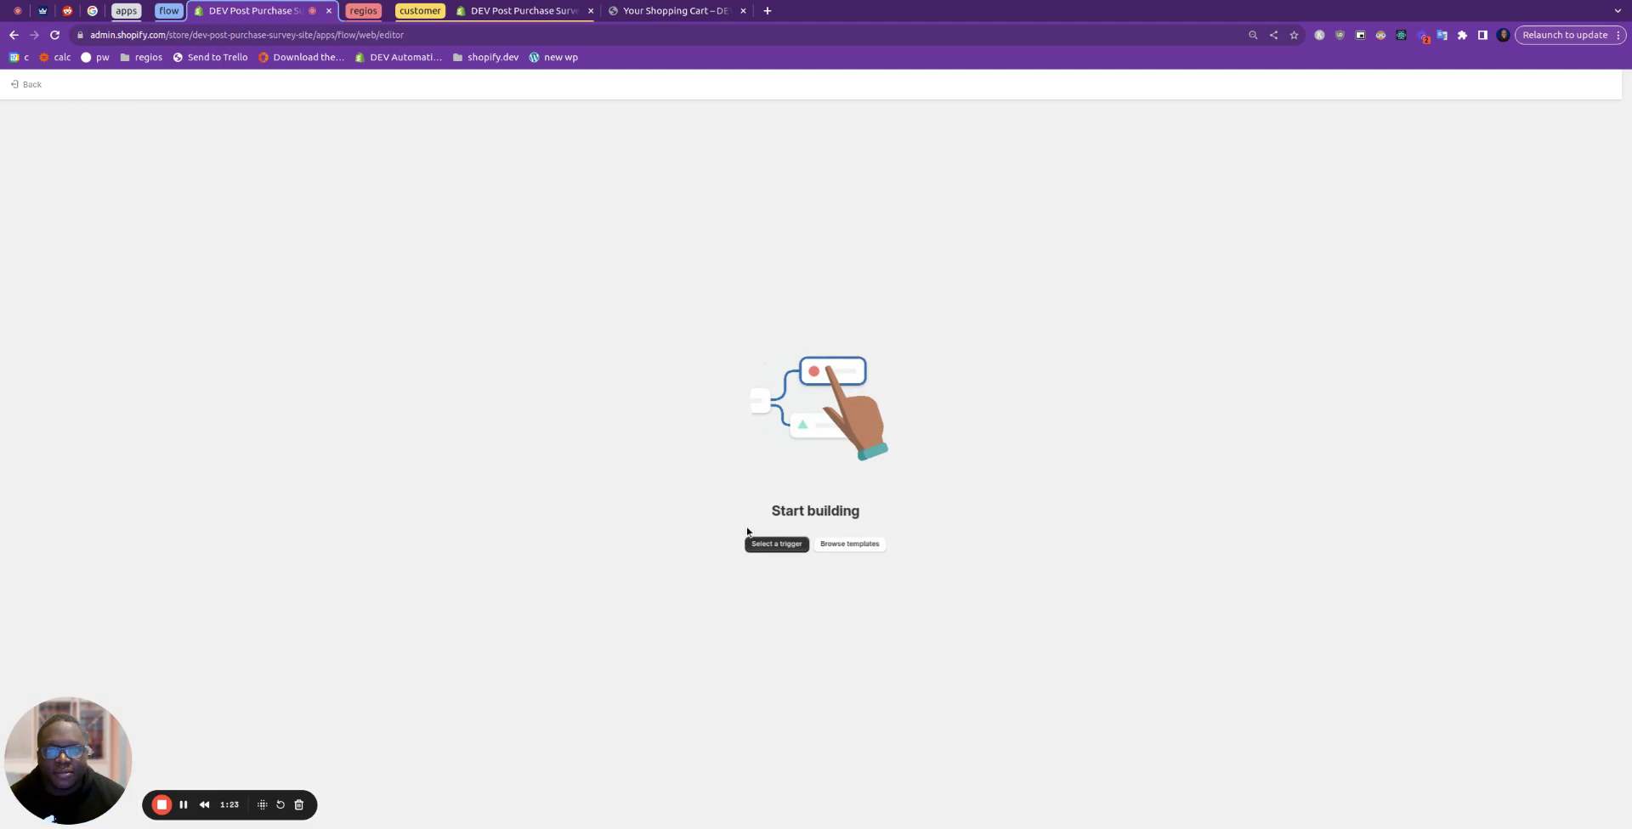
click(790, 549)
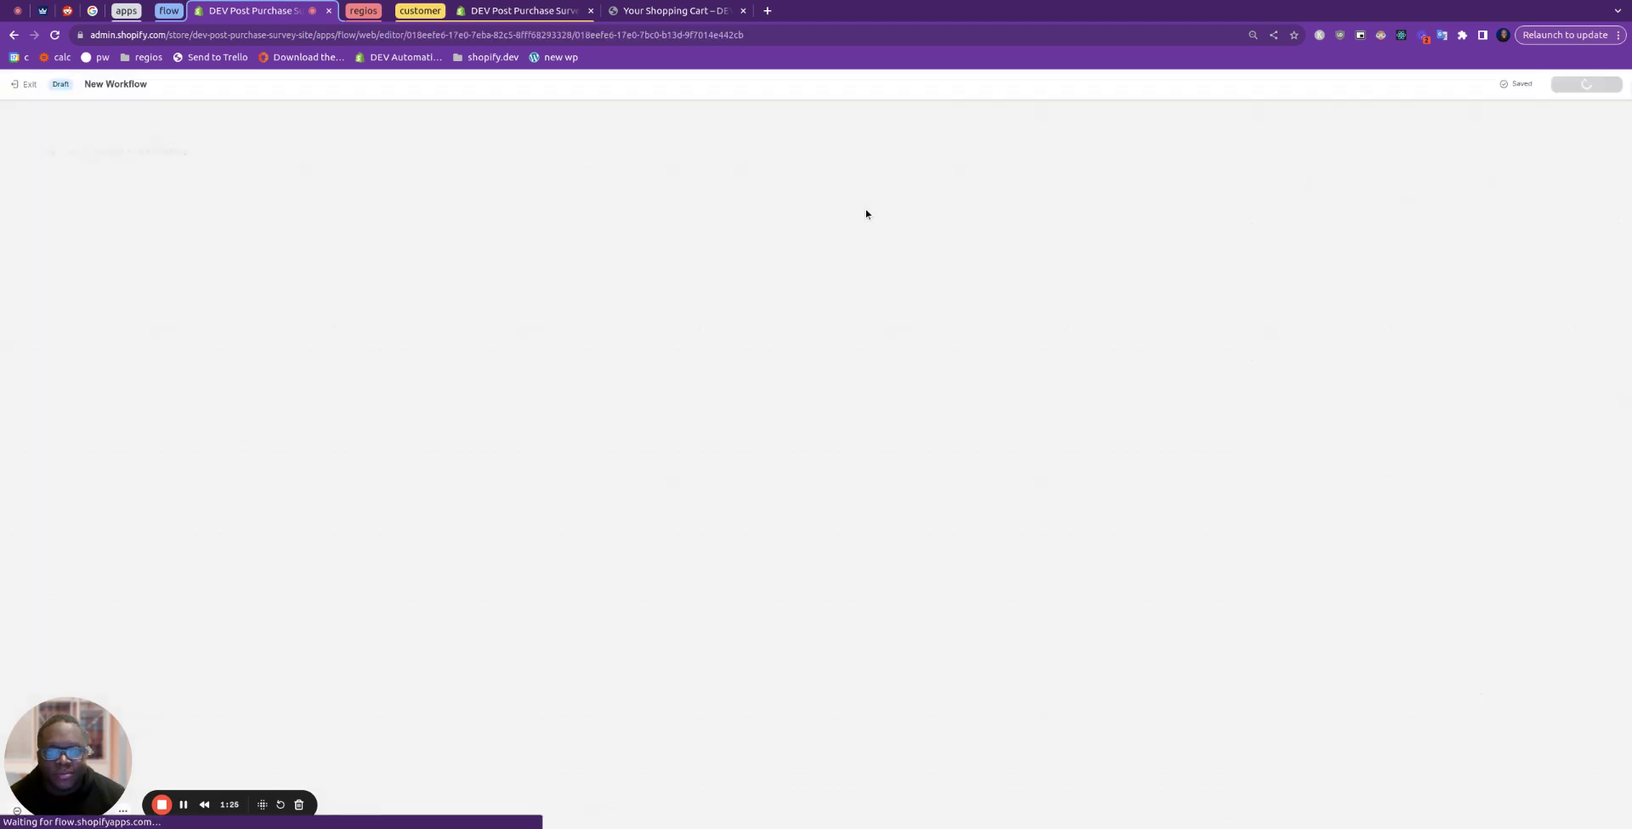
text(orde)
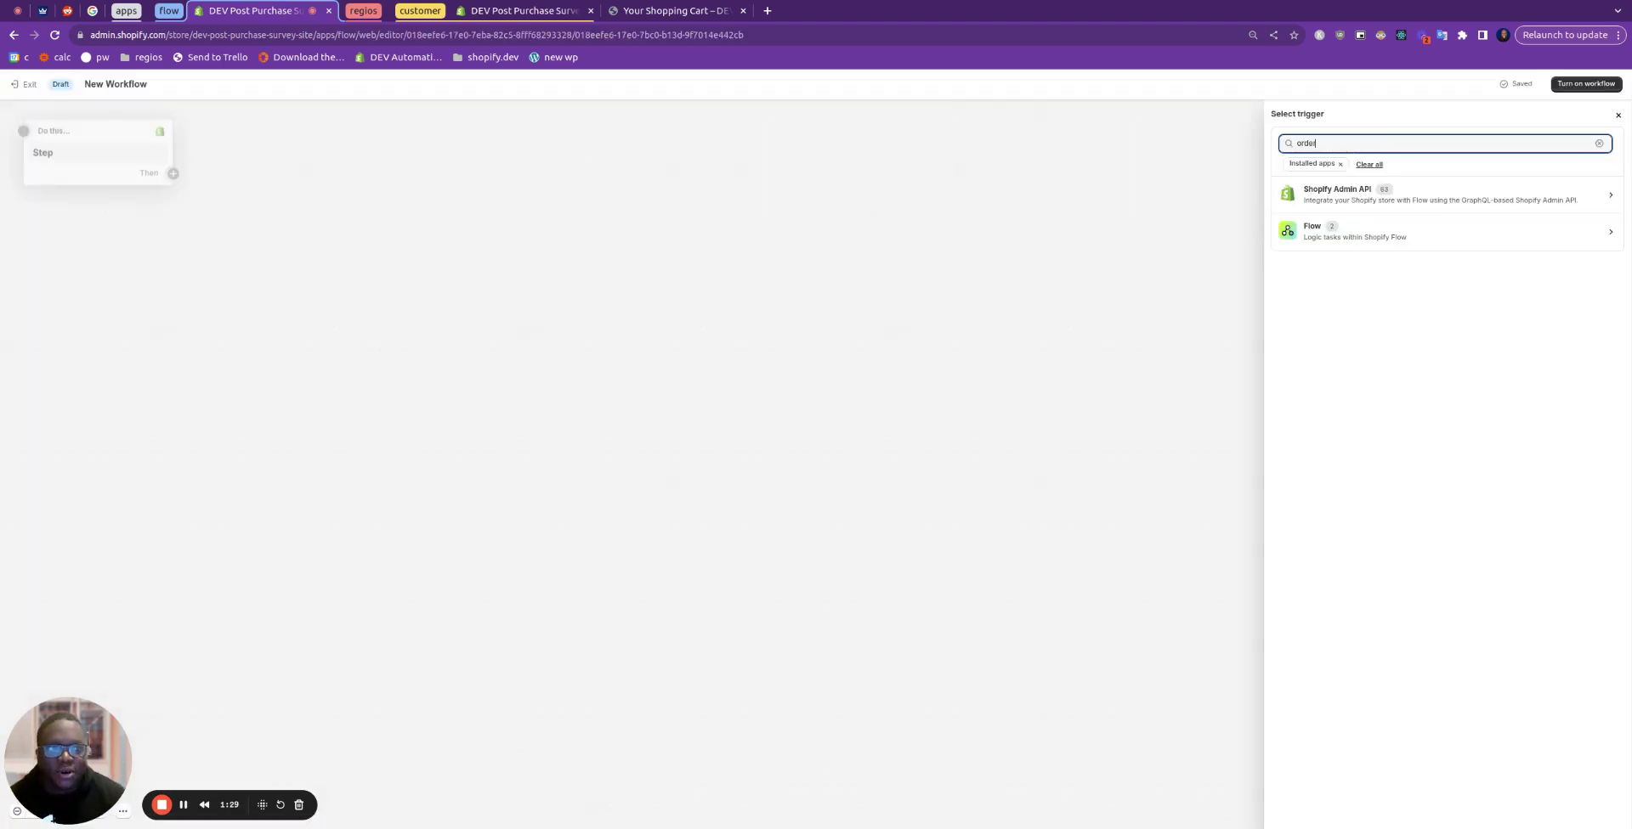
text(r)
scroll(1387, 431, down, 2)
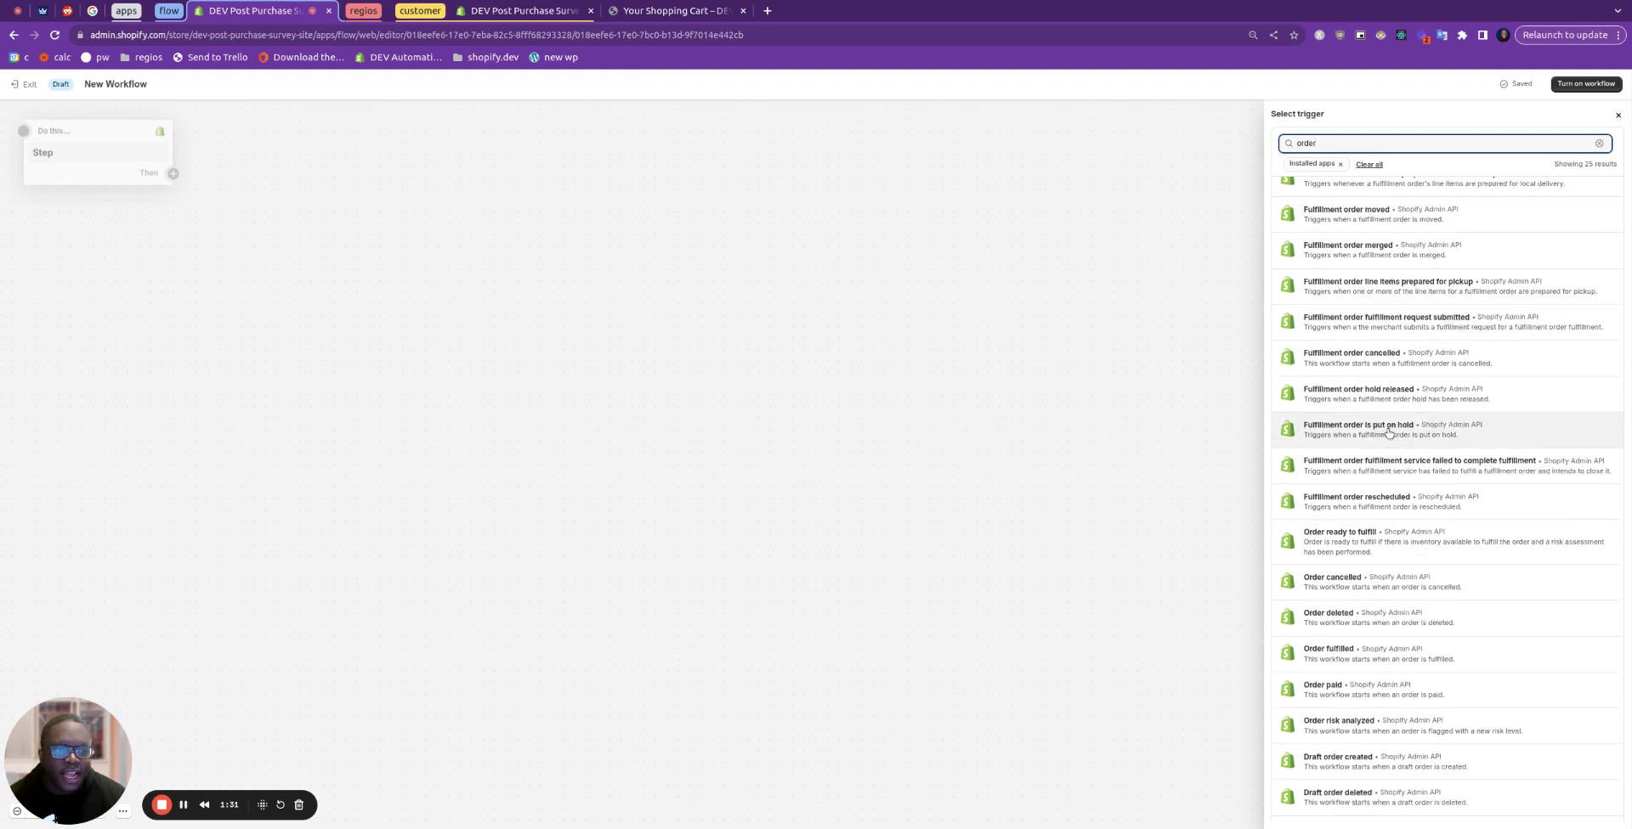
scroll(1387, 431, down, 1)
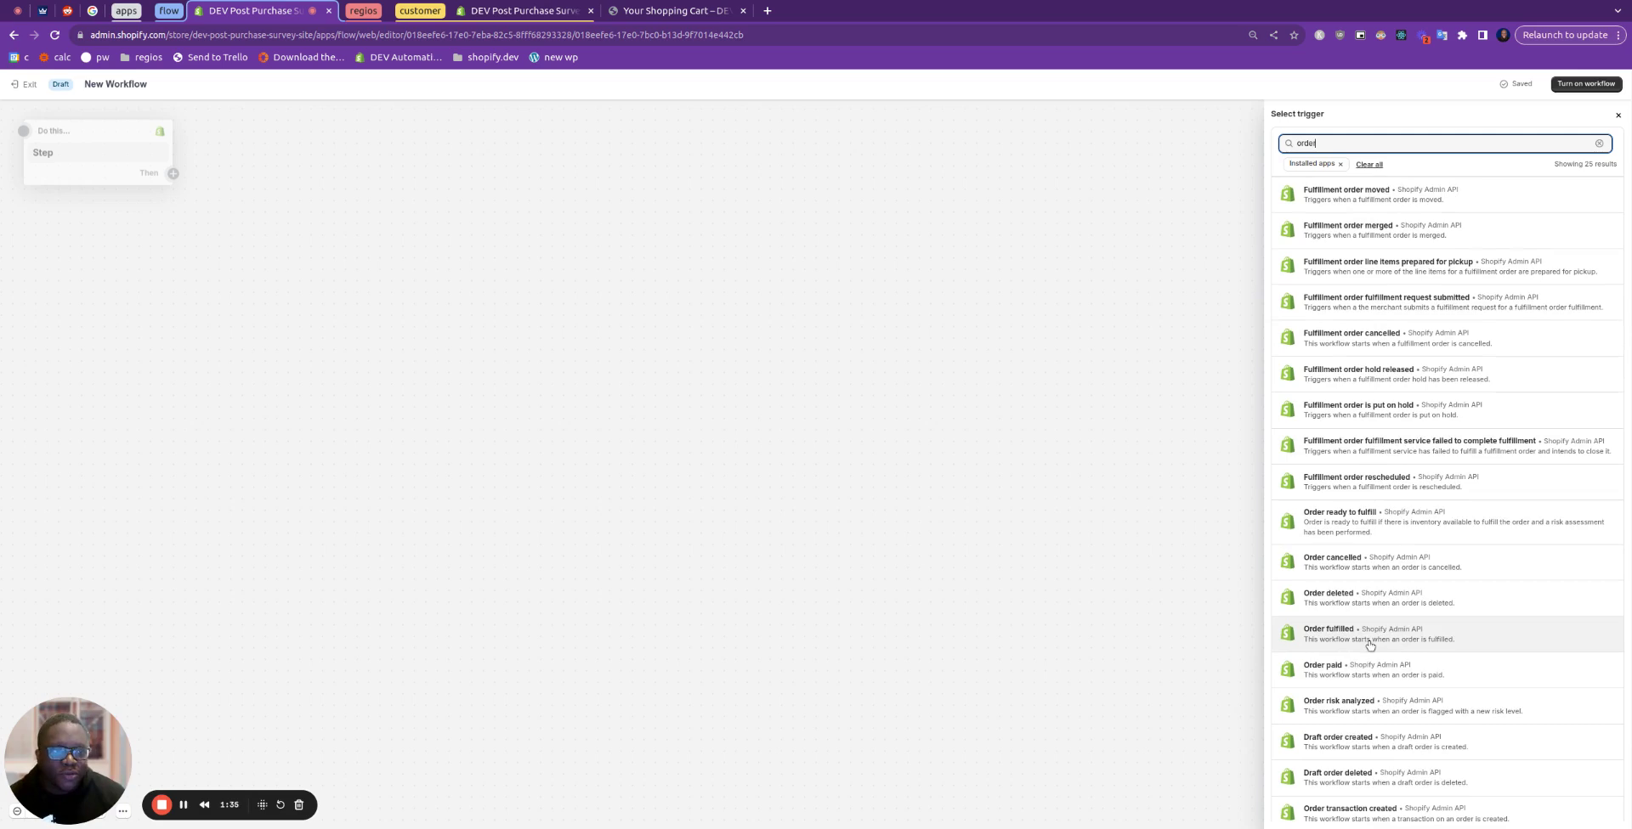
scroll(1372, 654, up, 1)
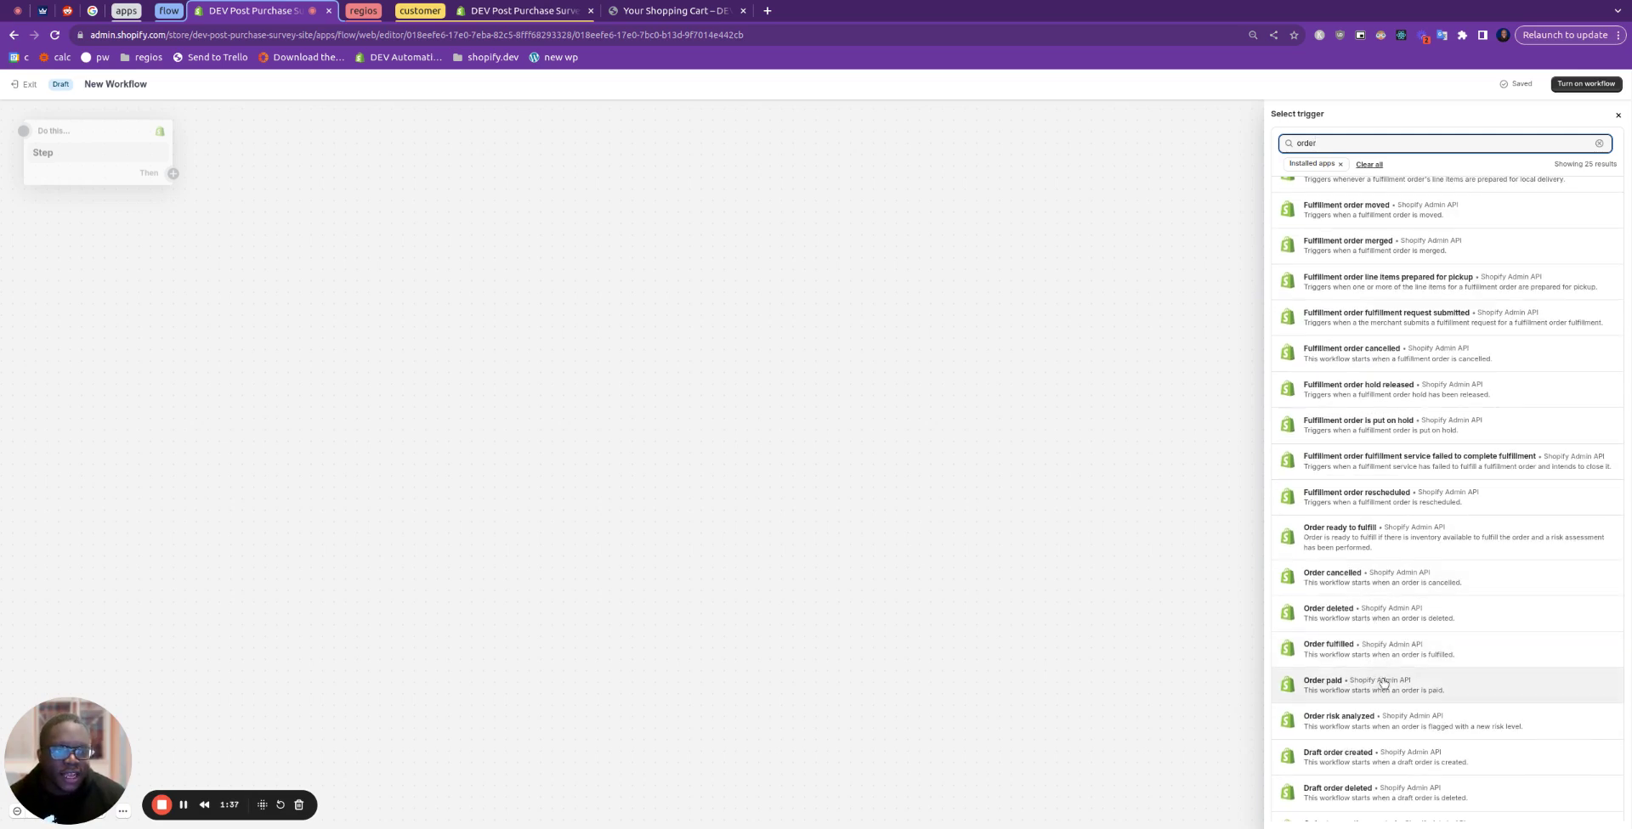
click(1383, 682)
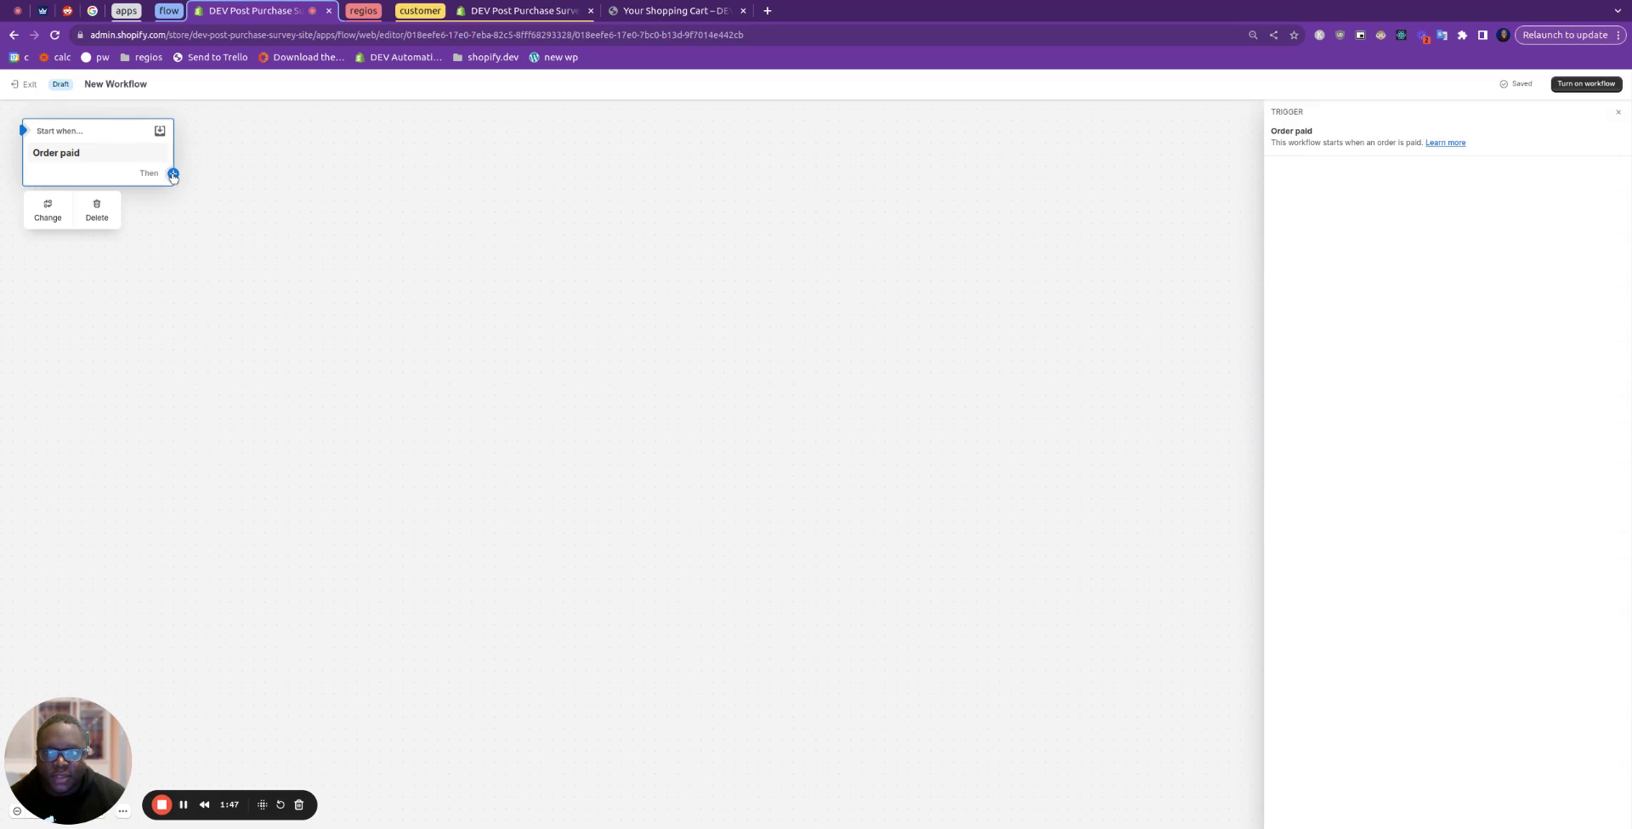
- After the trigger, add a condition requiring at least one of the order's AutomaticDiscountApplication titles to equal my-discount
click(173, 173)
click(209, 174)
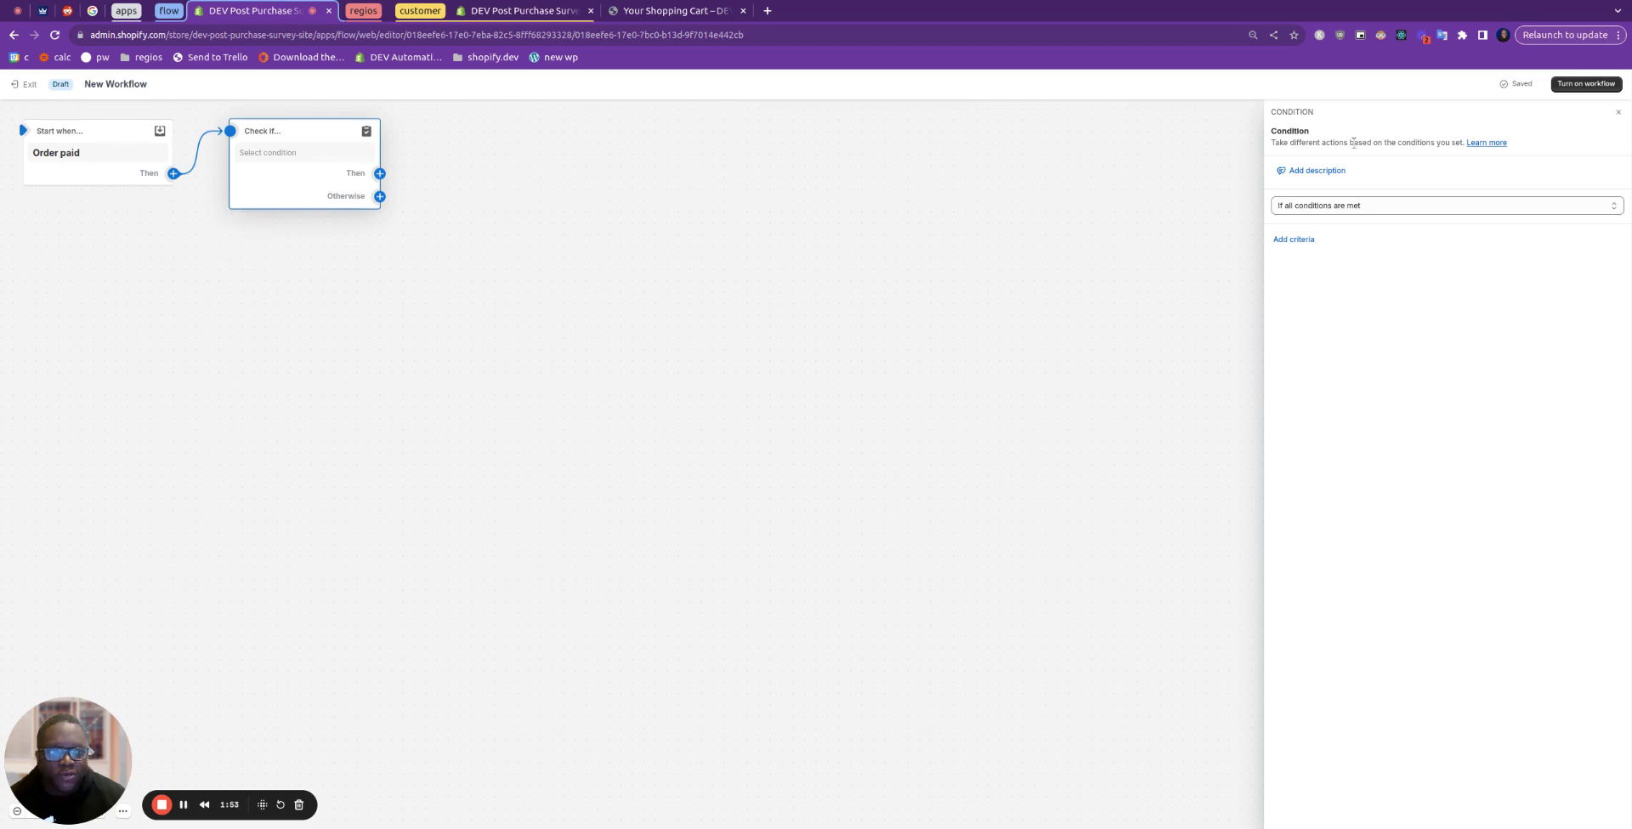
click(1294, 239)
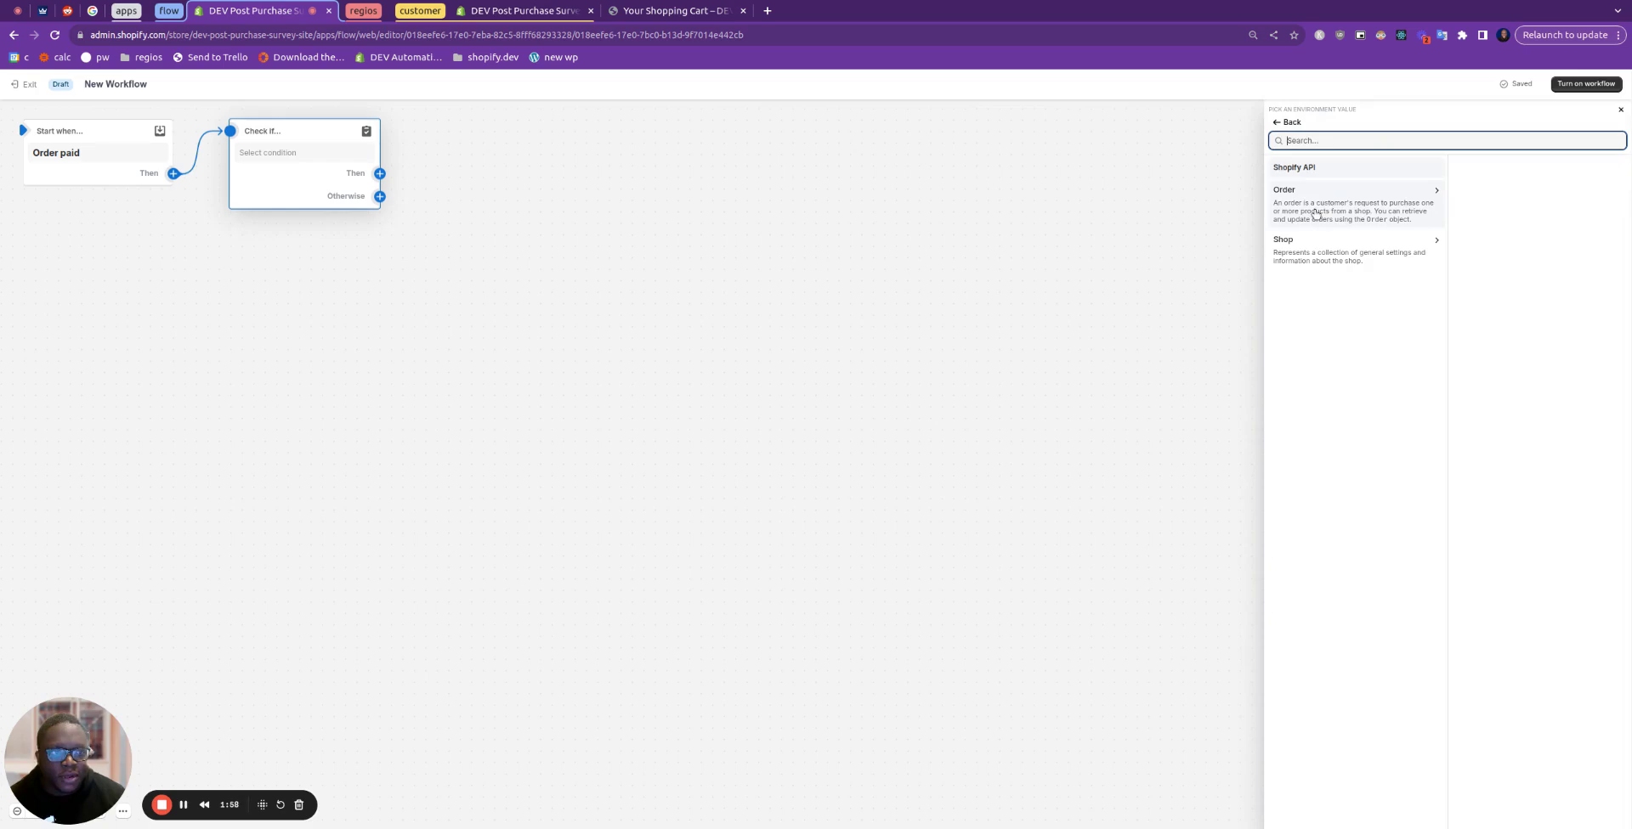
click(1315, 214)
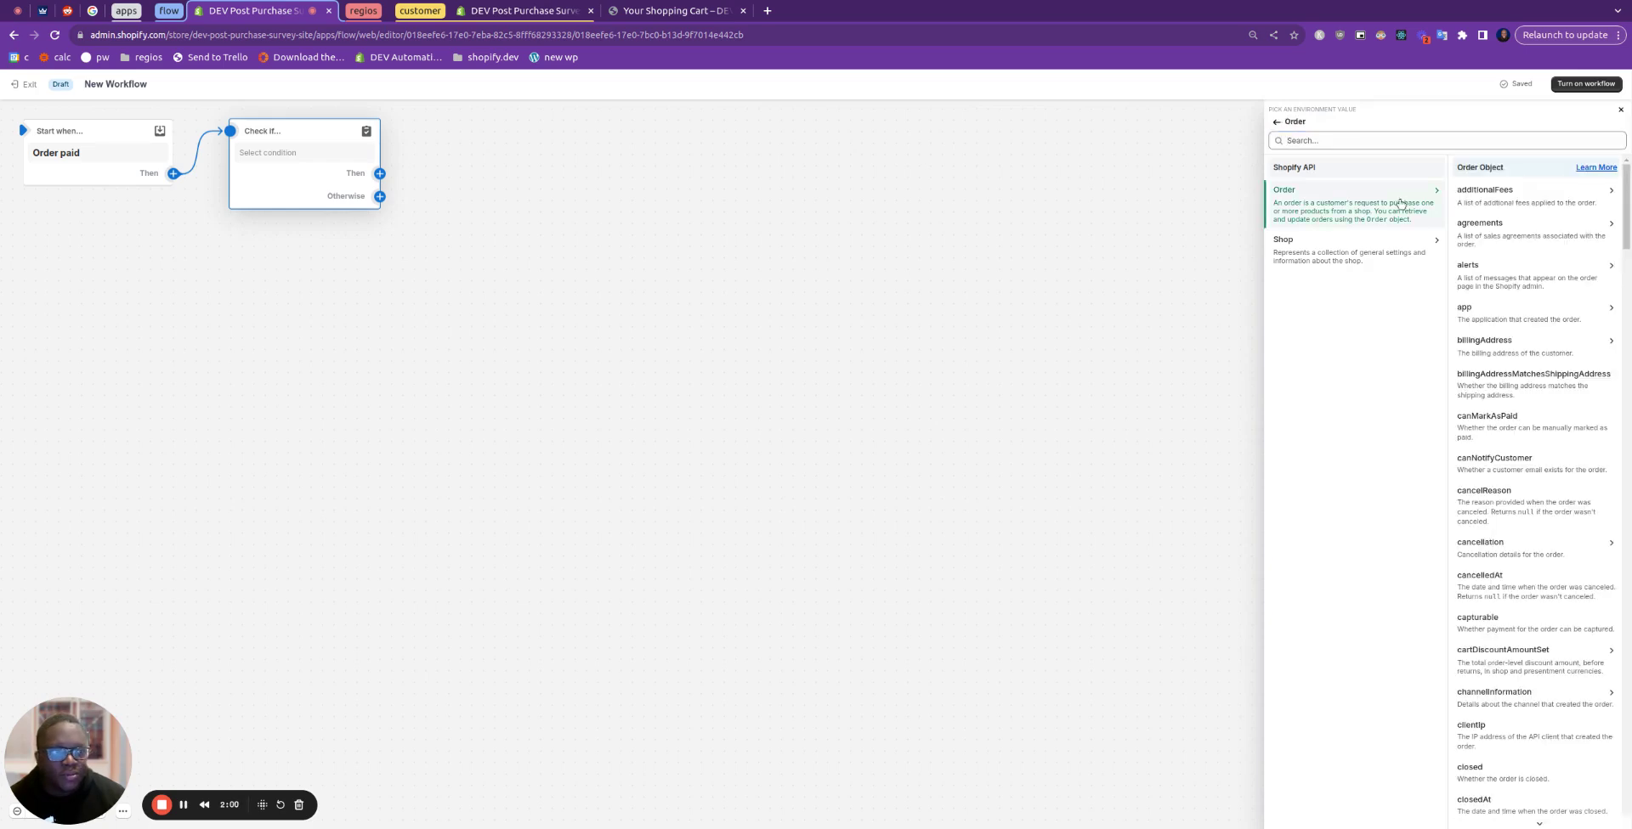
click(1452, 137)
text(discount)
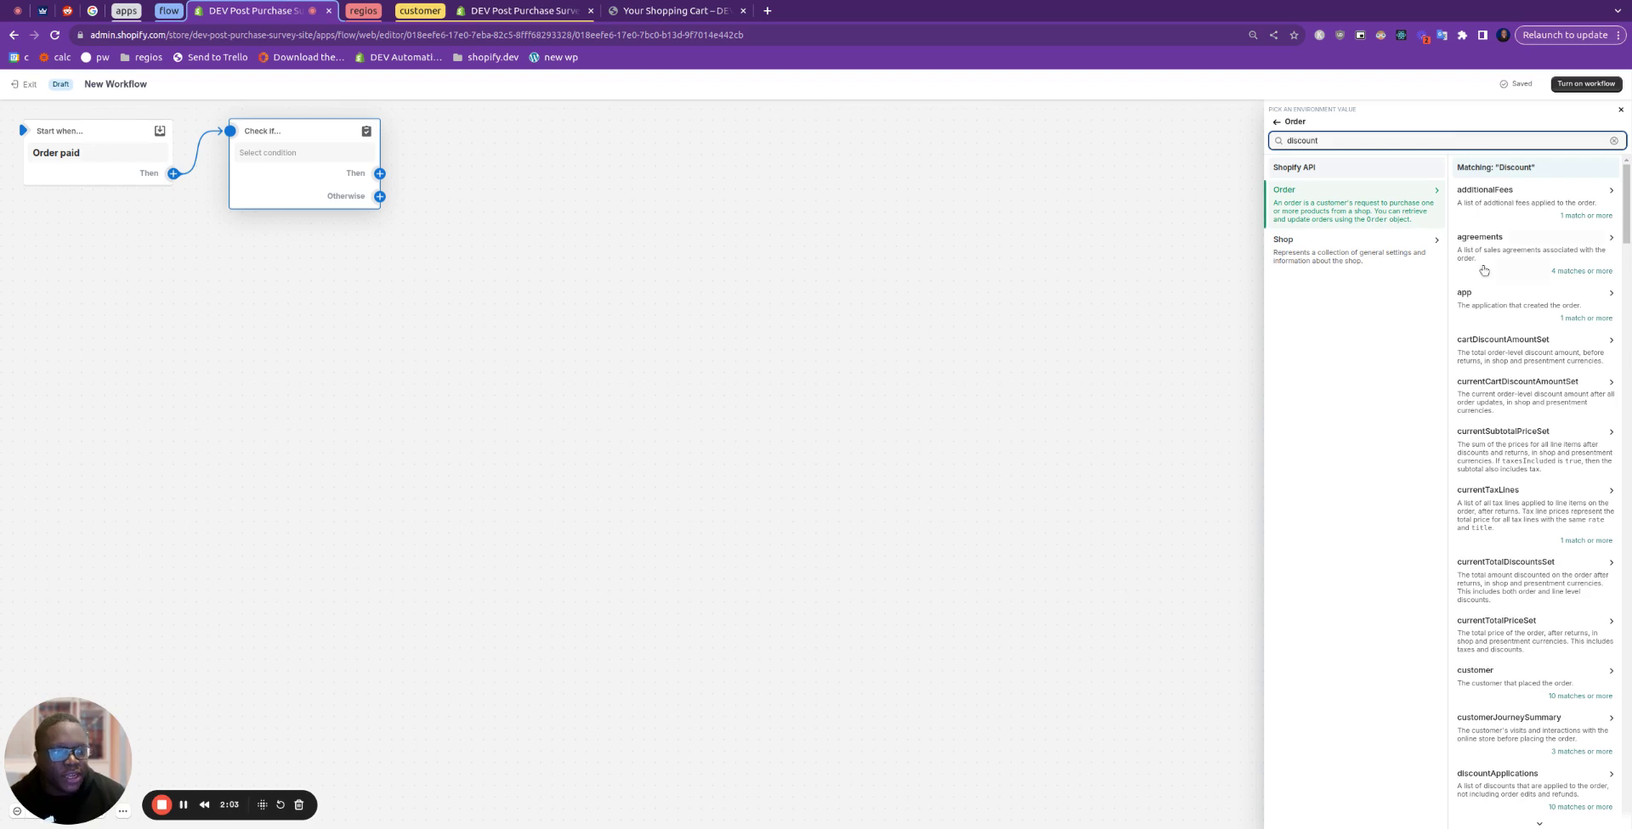
scroll(1485, 268, down, 4)
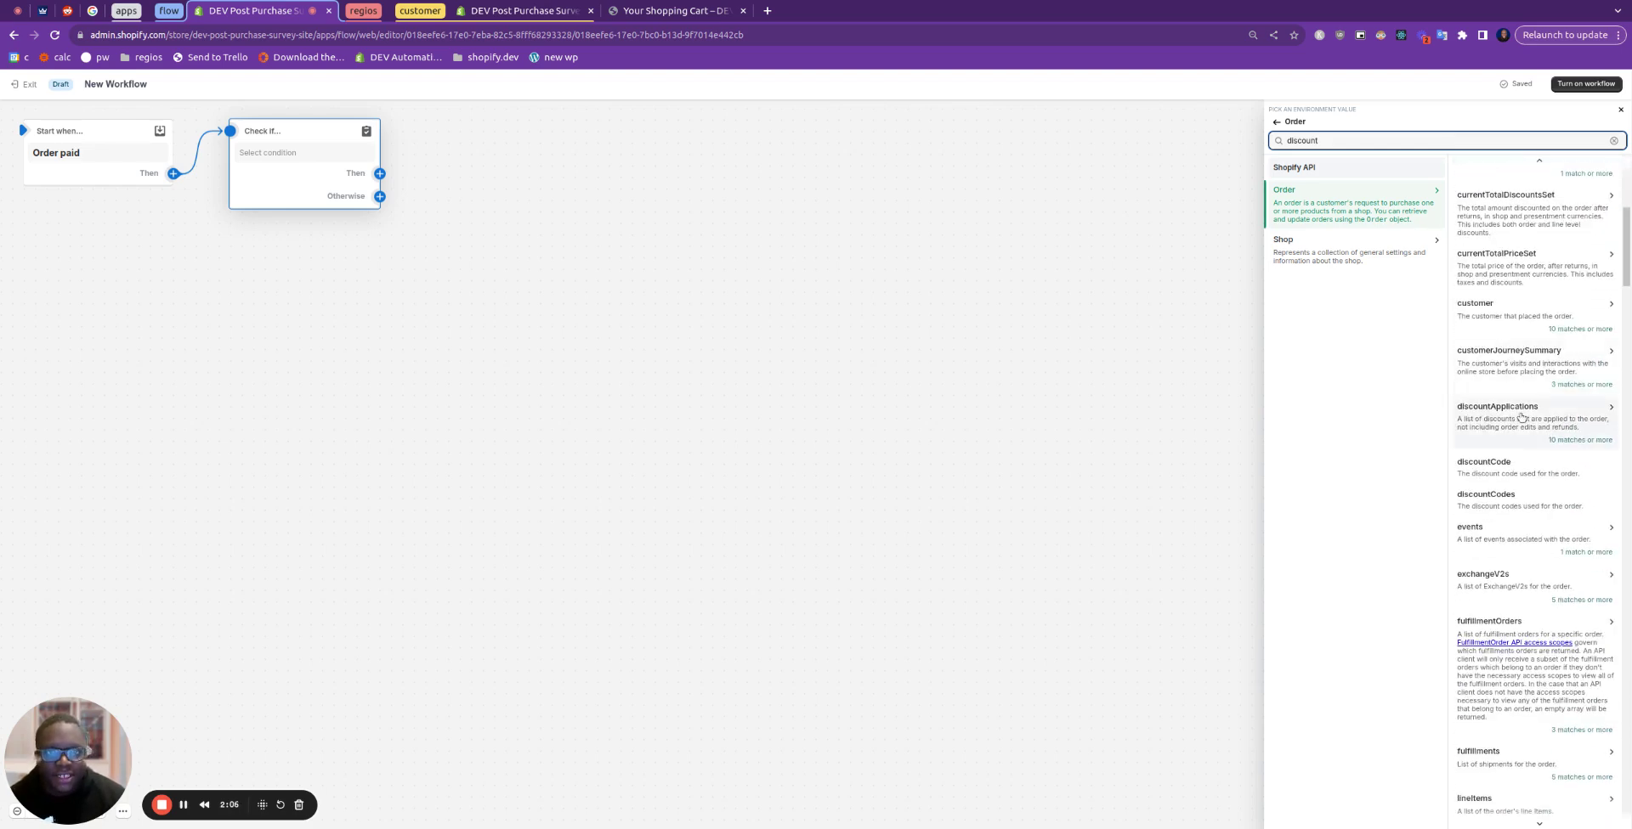
click(1521, 417)
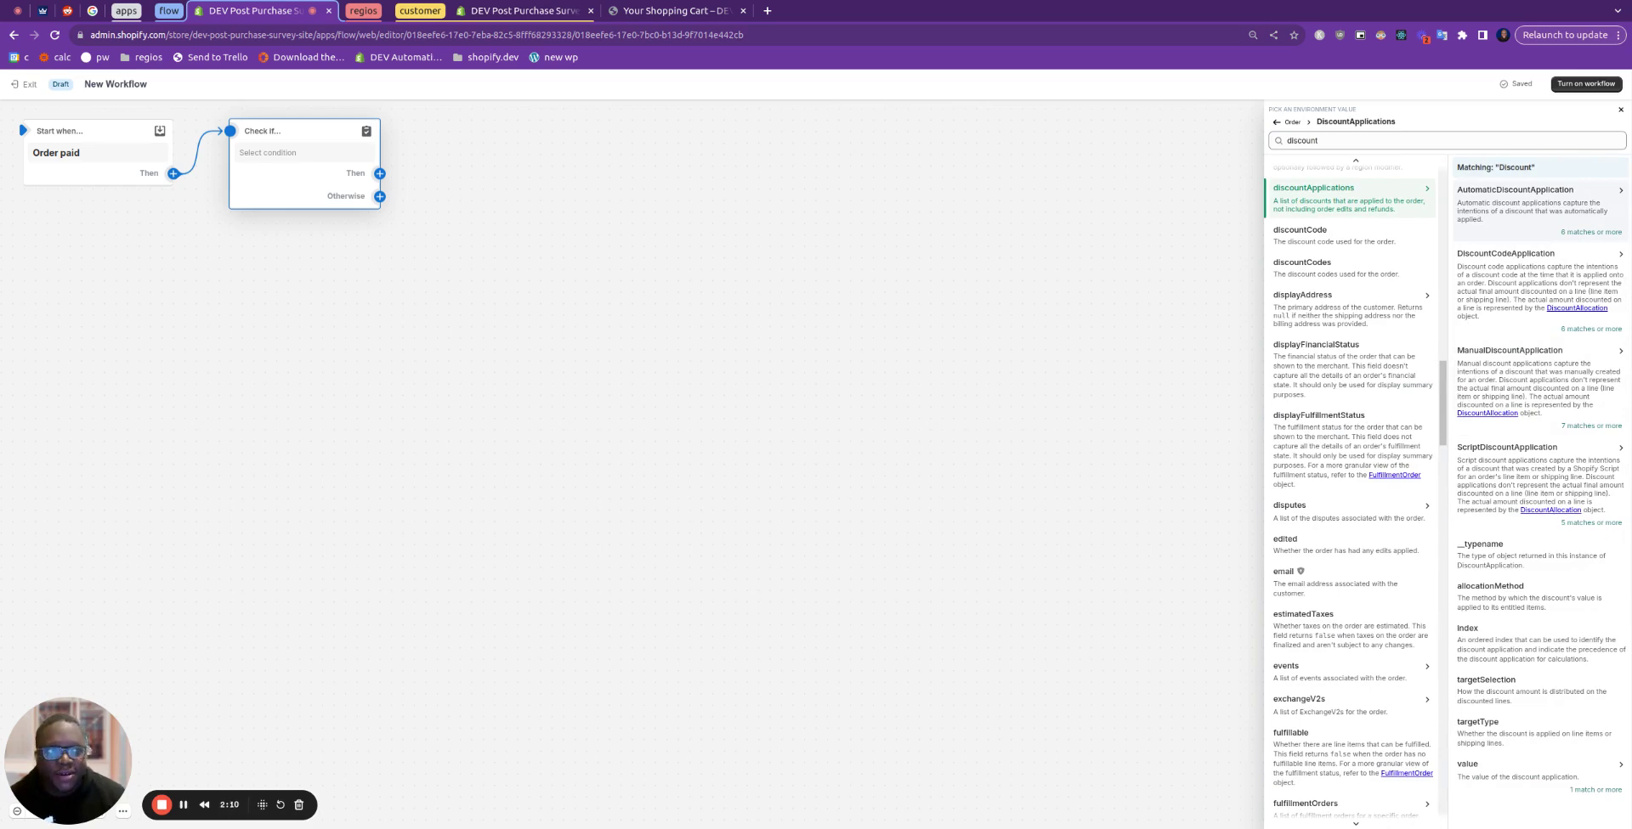
click(1514, 206)
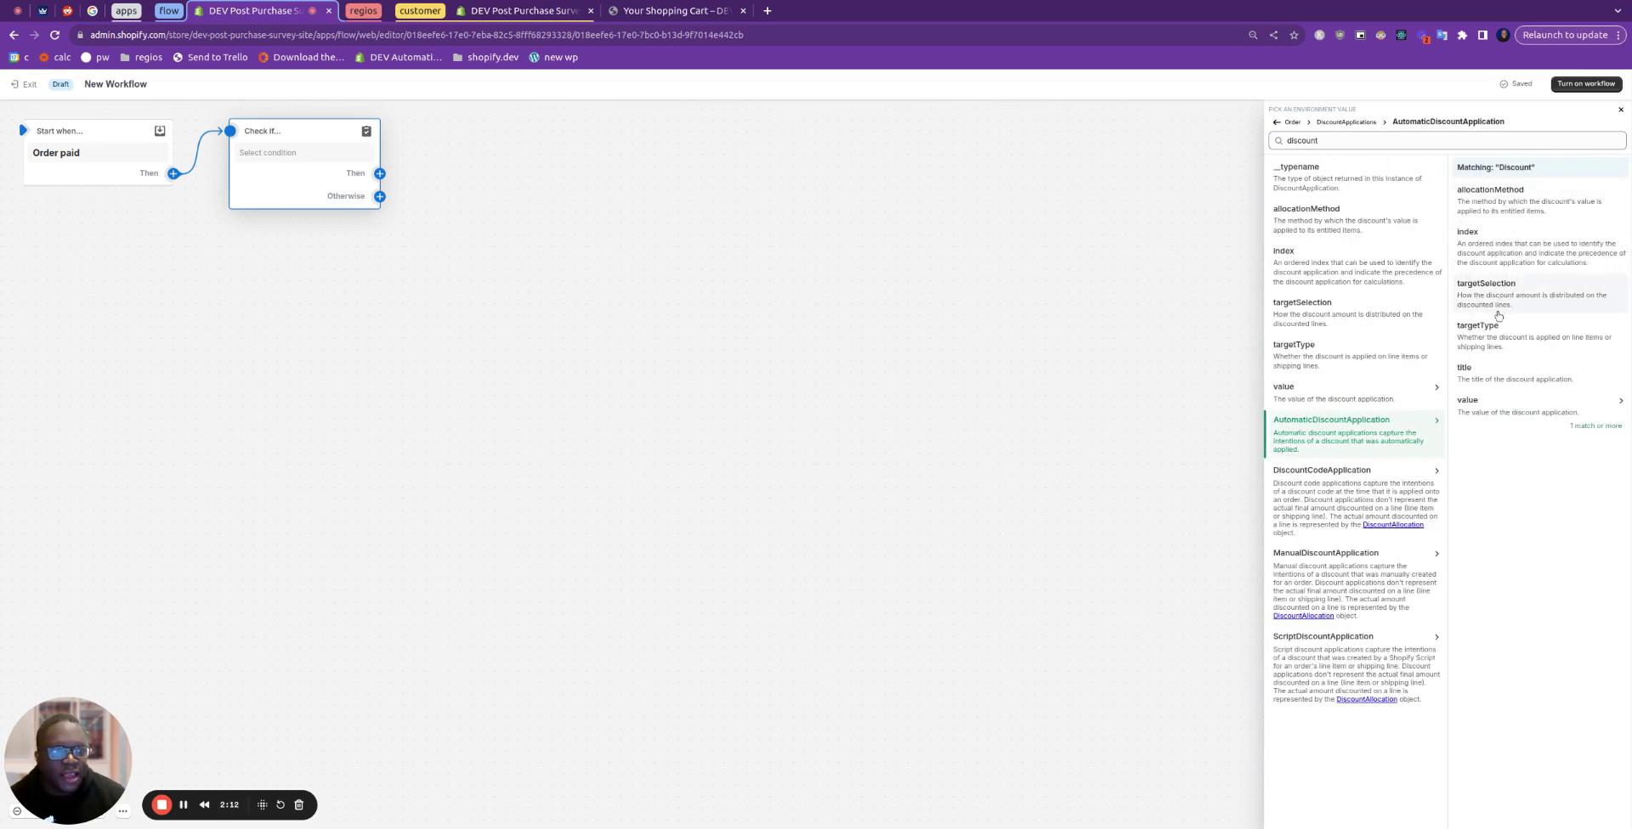
click(1495, 374)
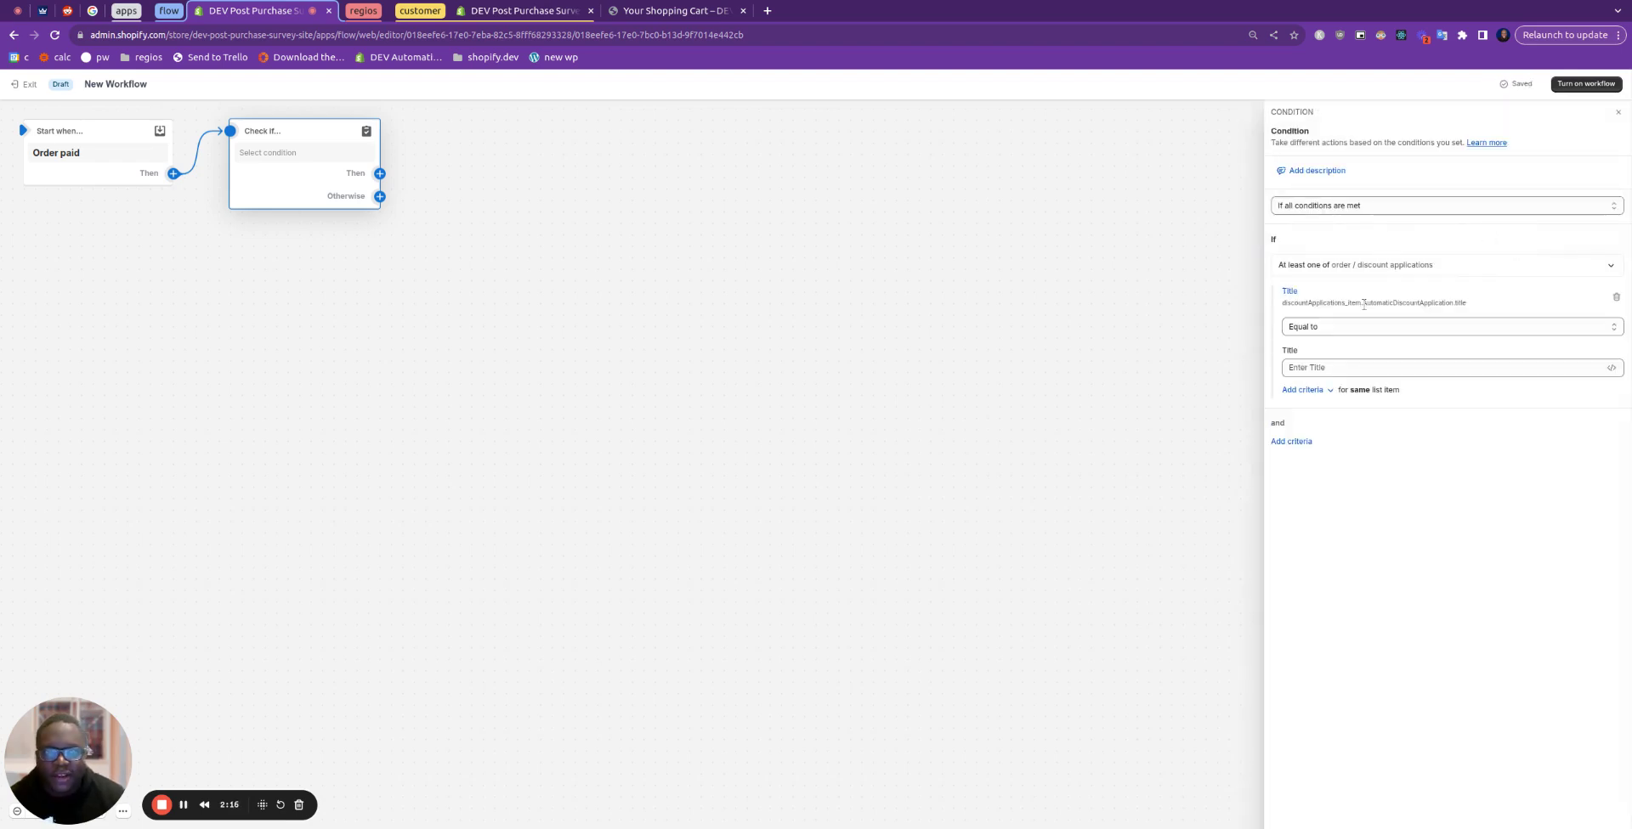
click(1307, 369)
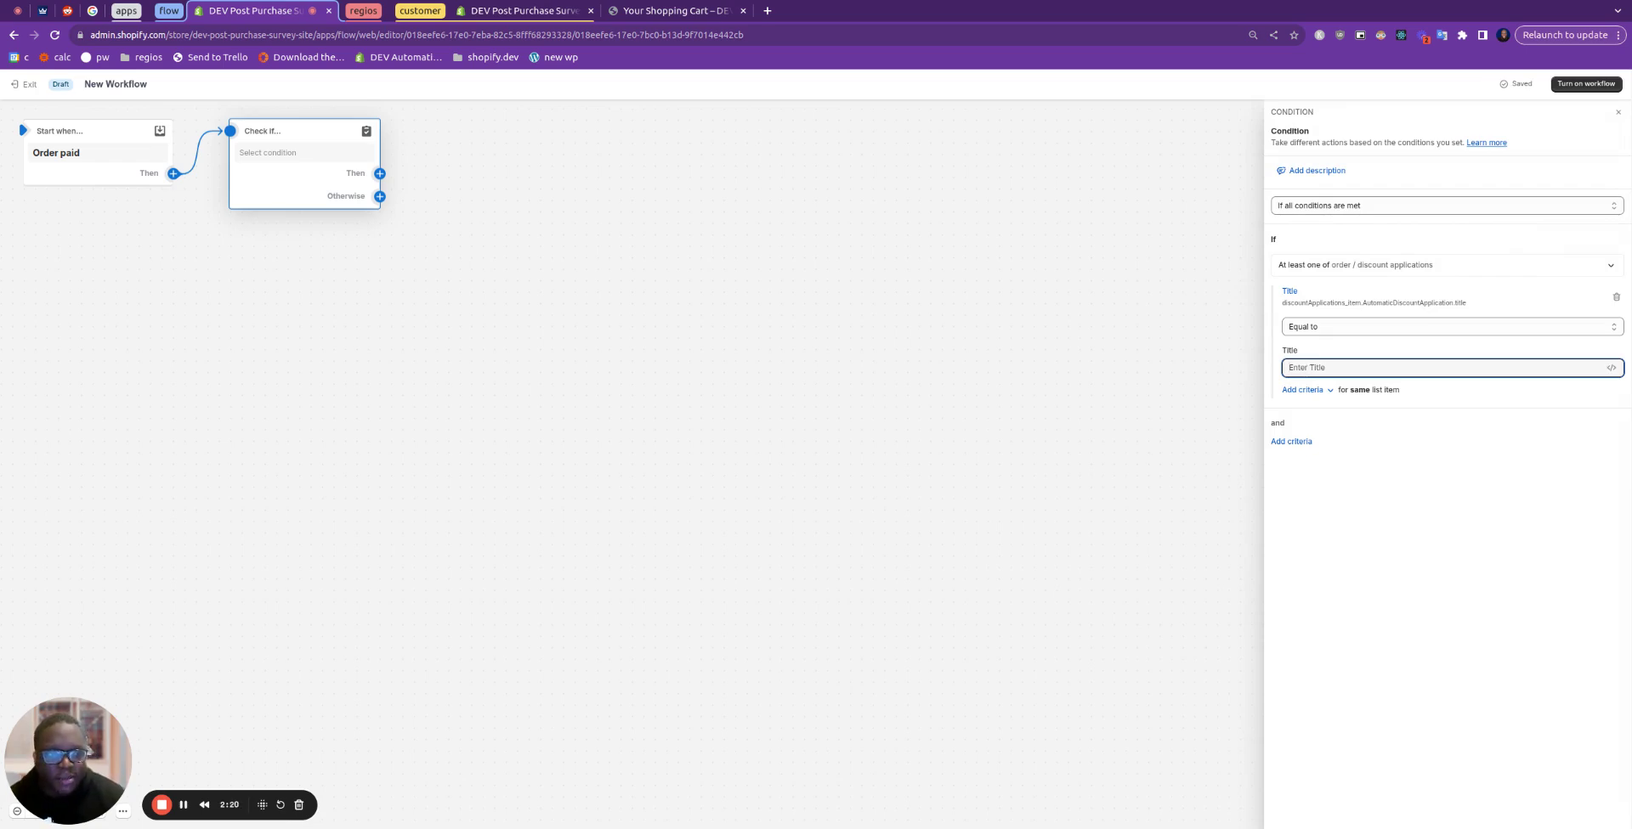
text(my-discount)
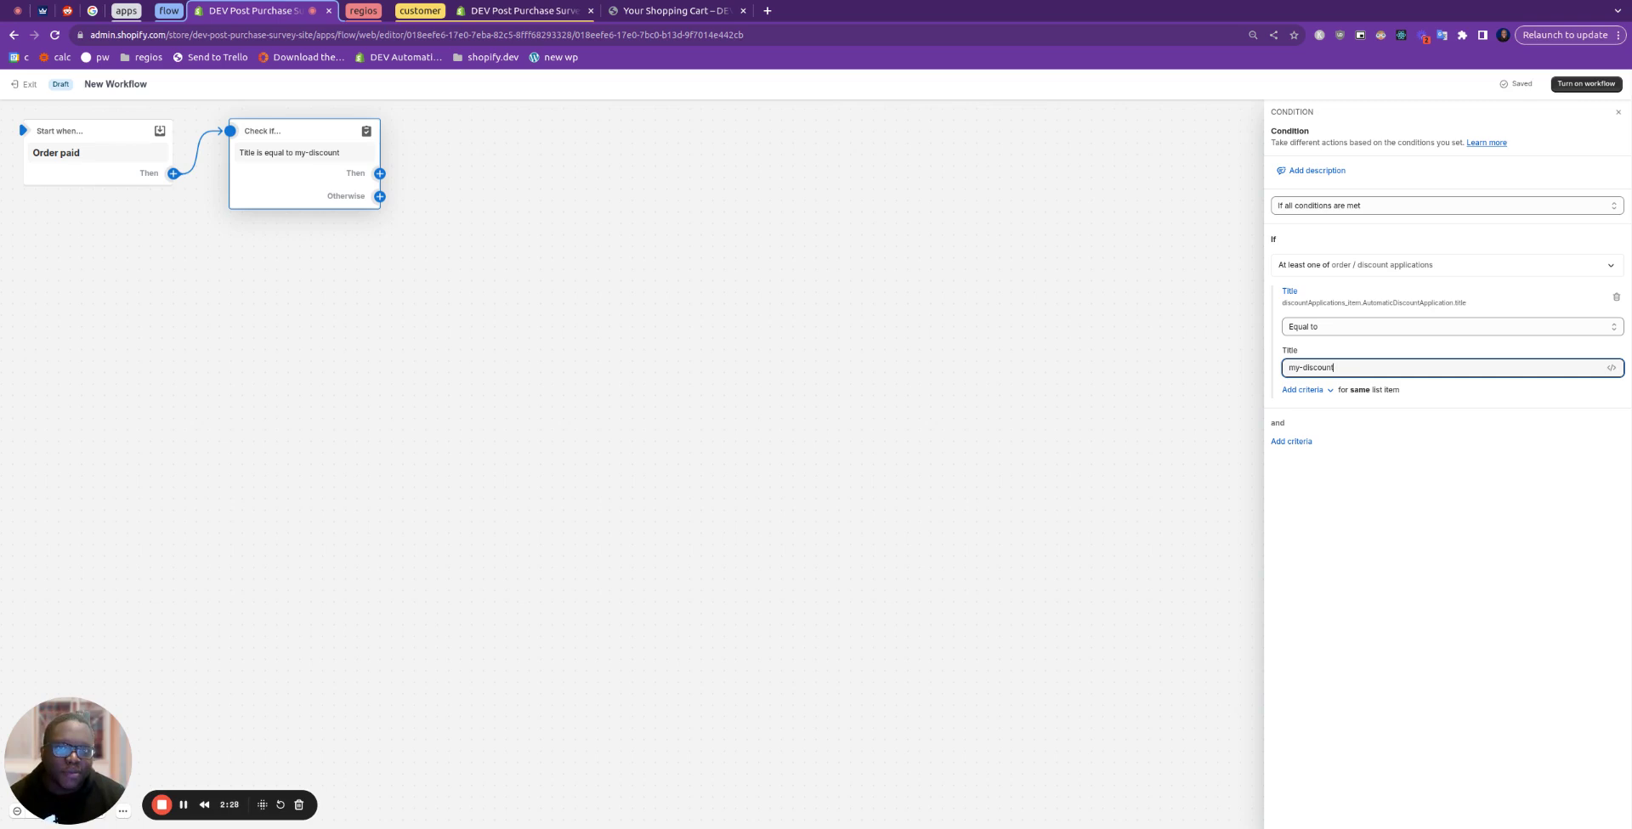
- Add an Add customer tags action to the condition's Then branch
click(381, 174)
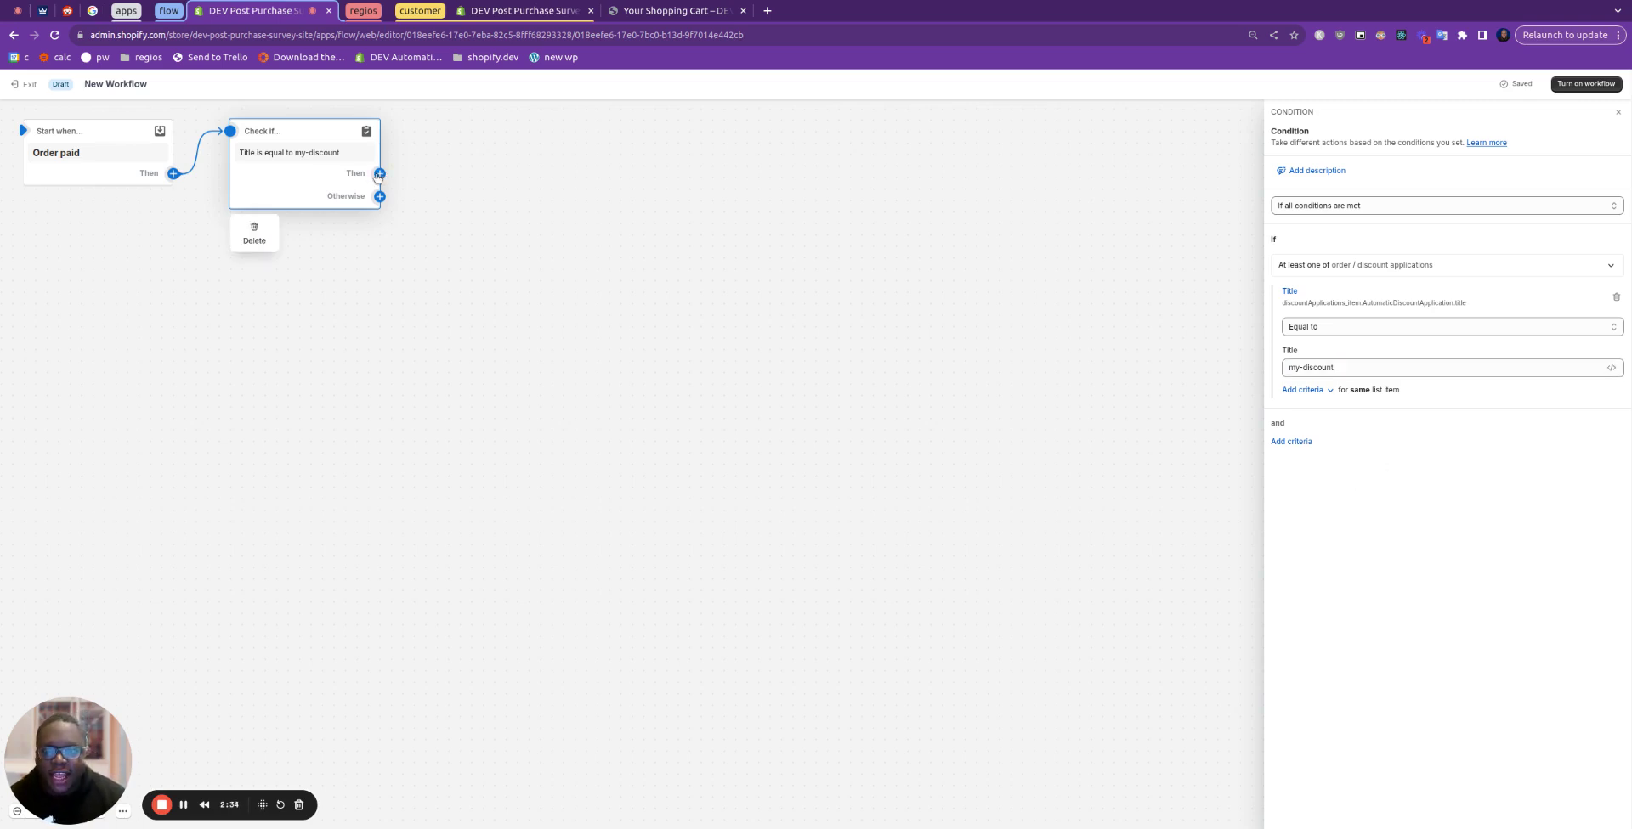
click(379, 174)
click(466, 169)
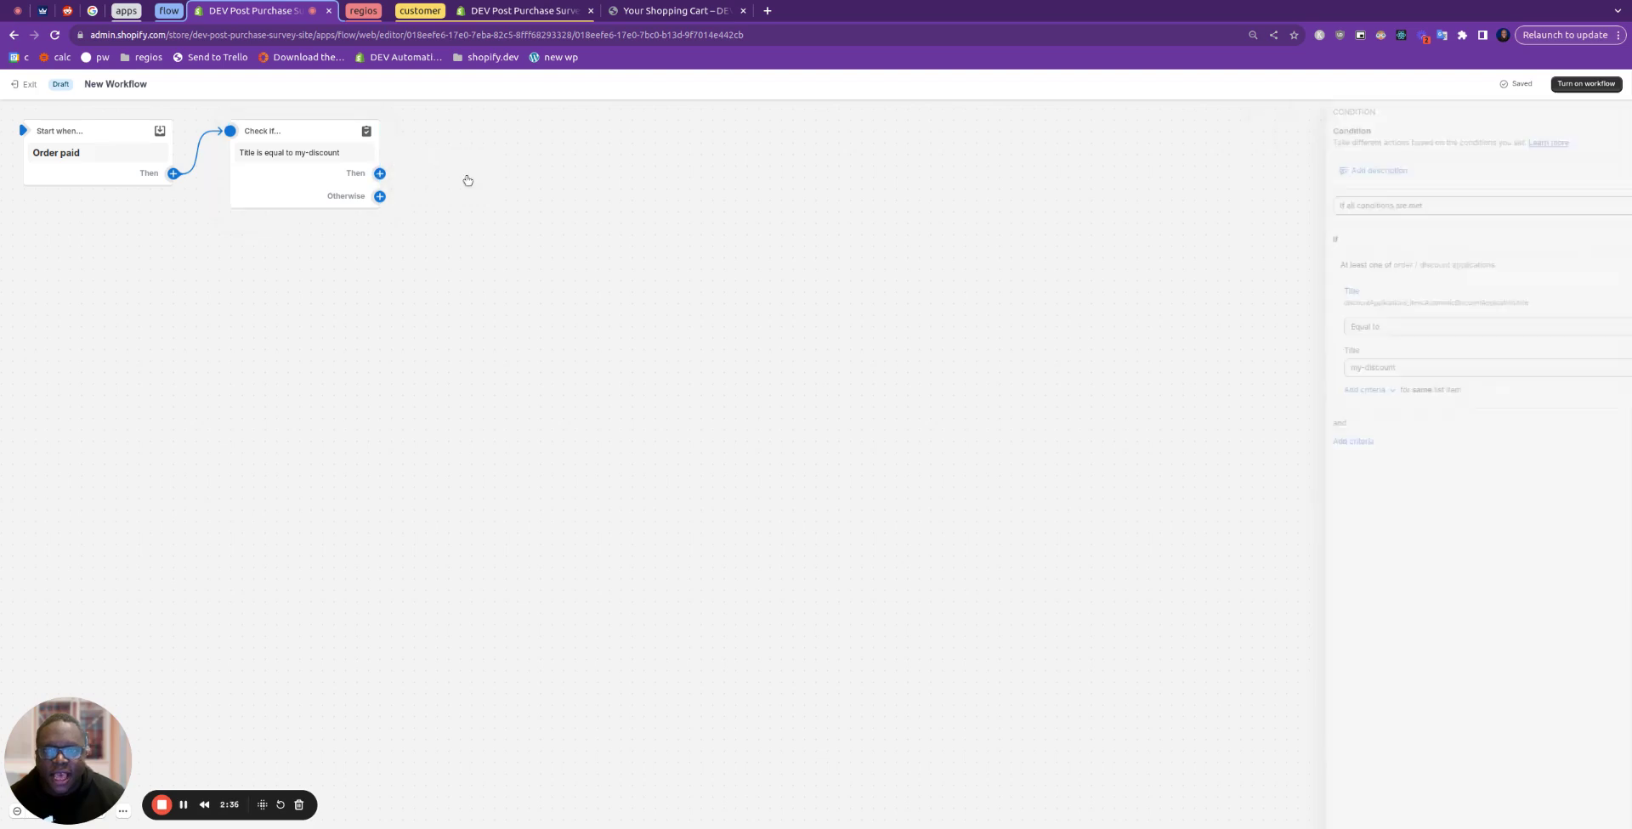
text(c)
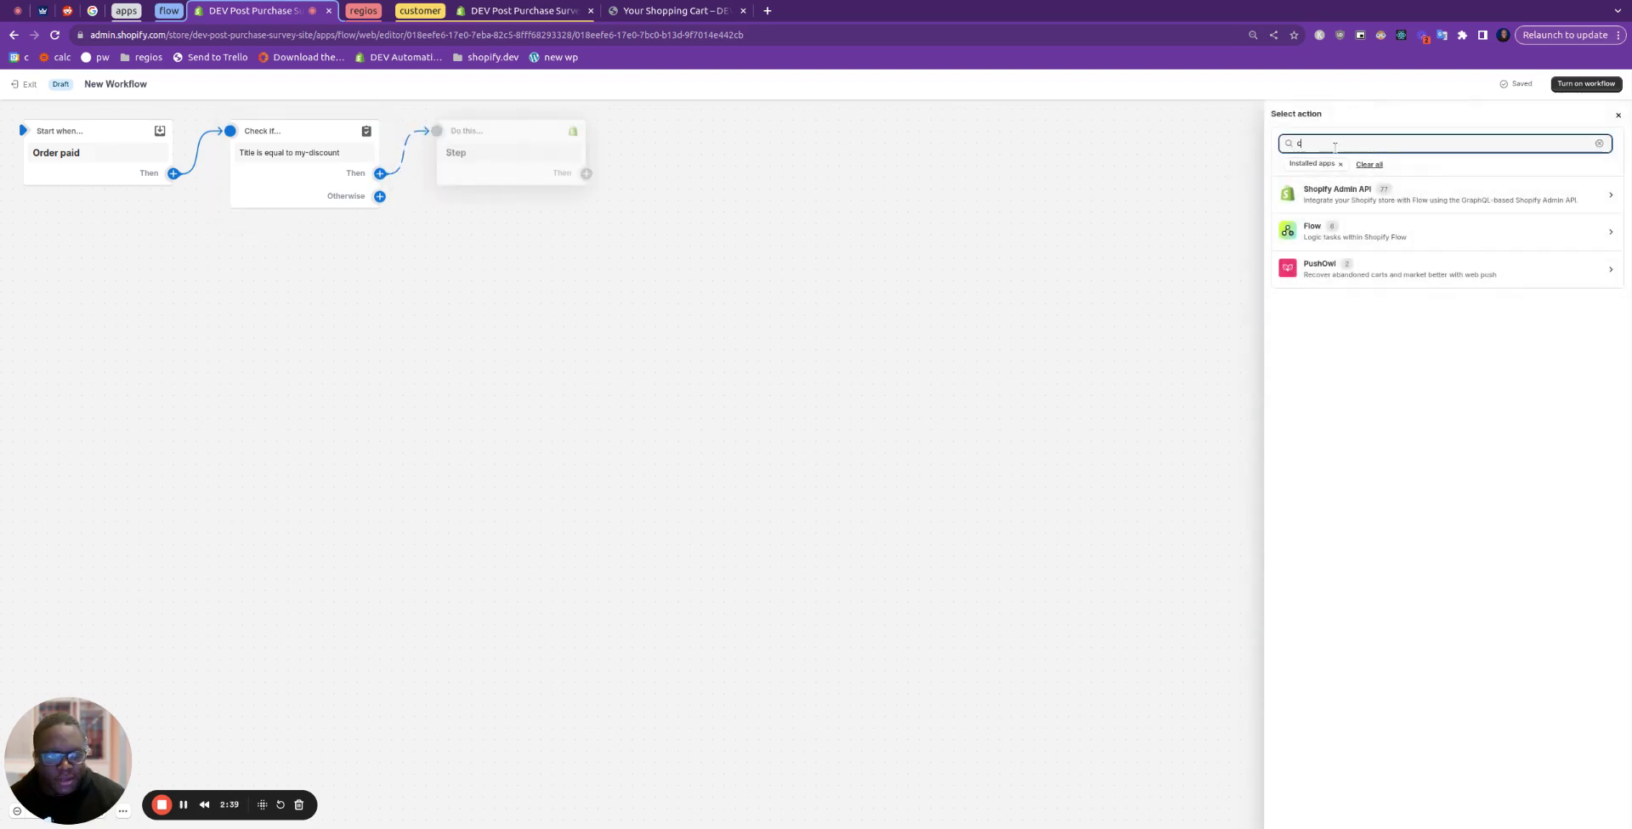
text(ustomer)
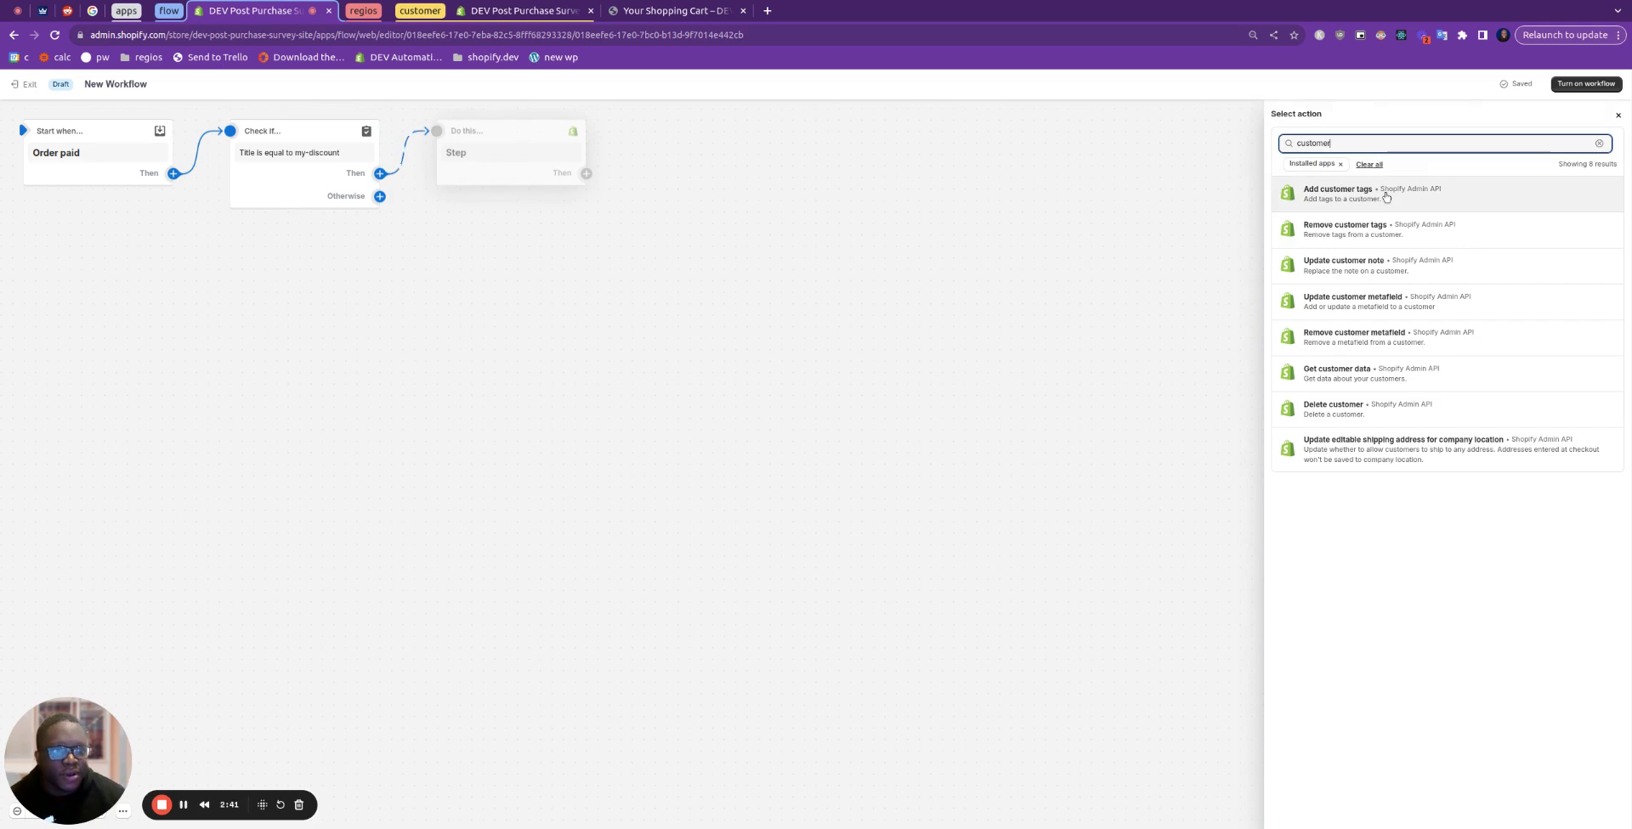
click(1386, 197)
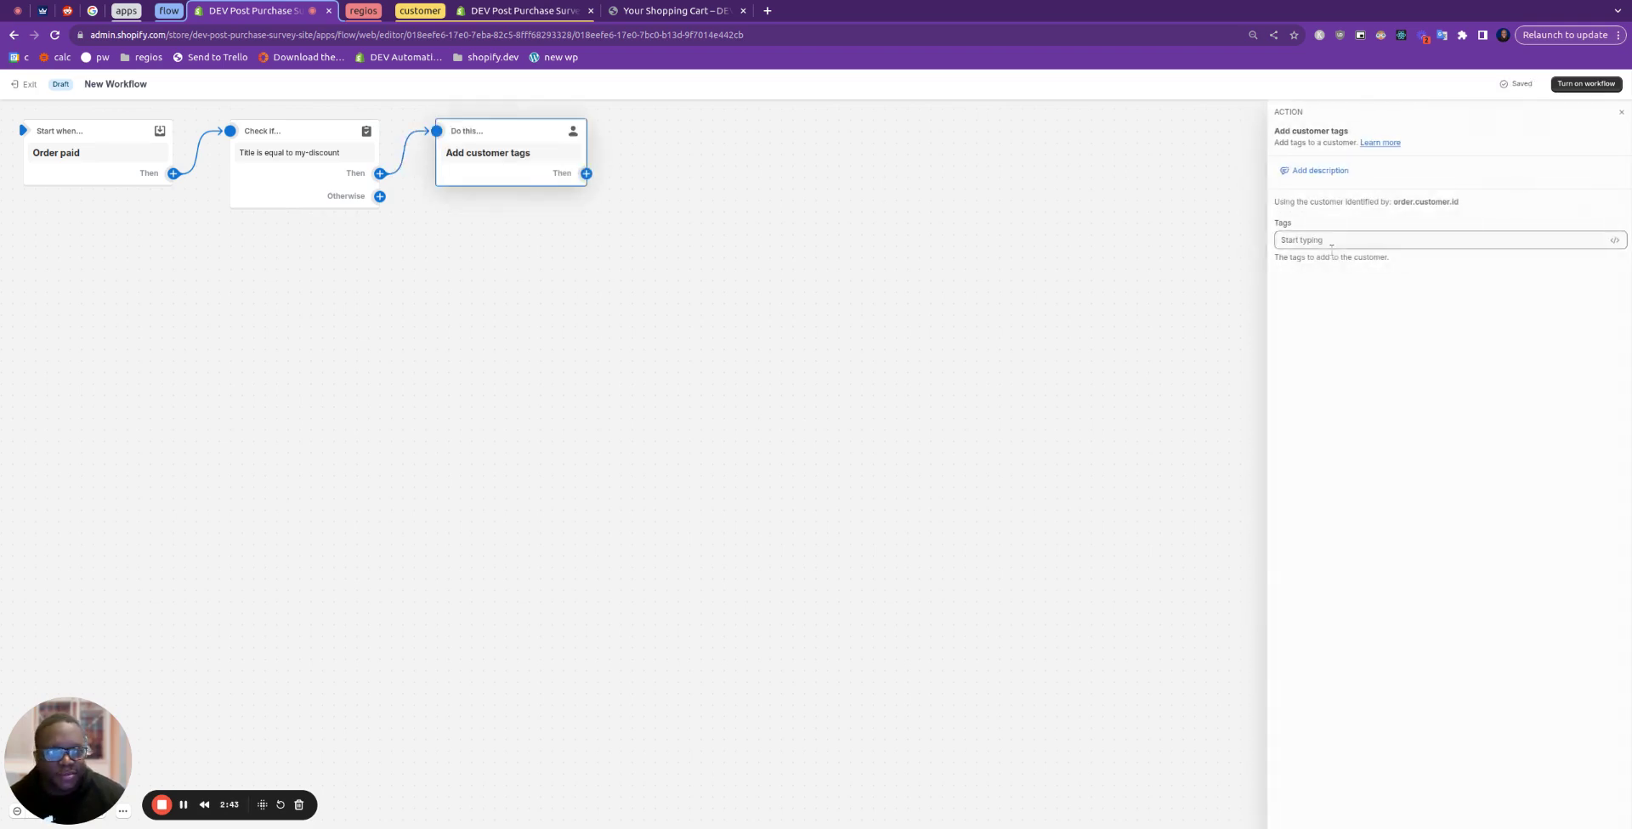
- Set the tag that the action adds to the customer to used-my-discount
click(1341, 243)
text(used-)
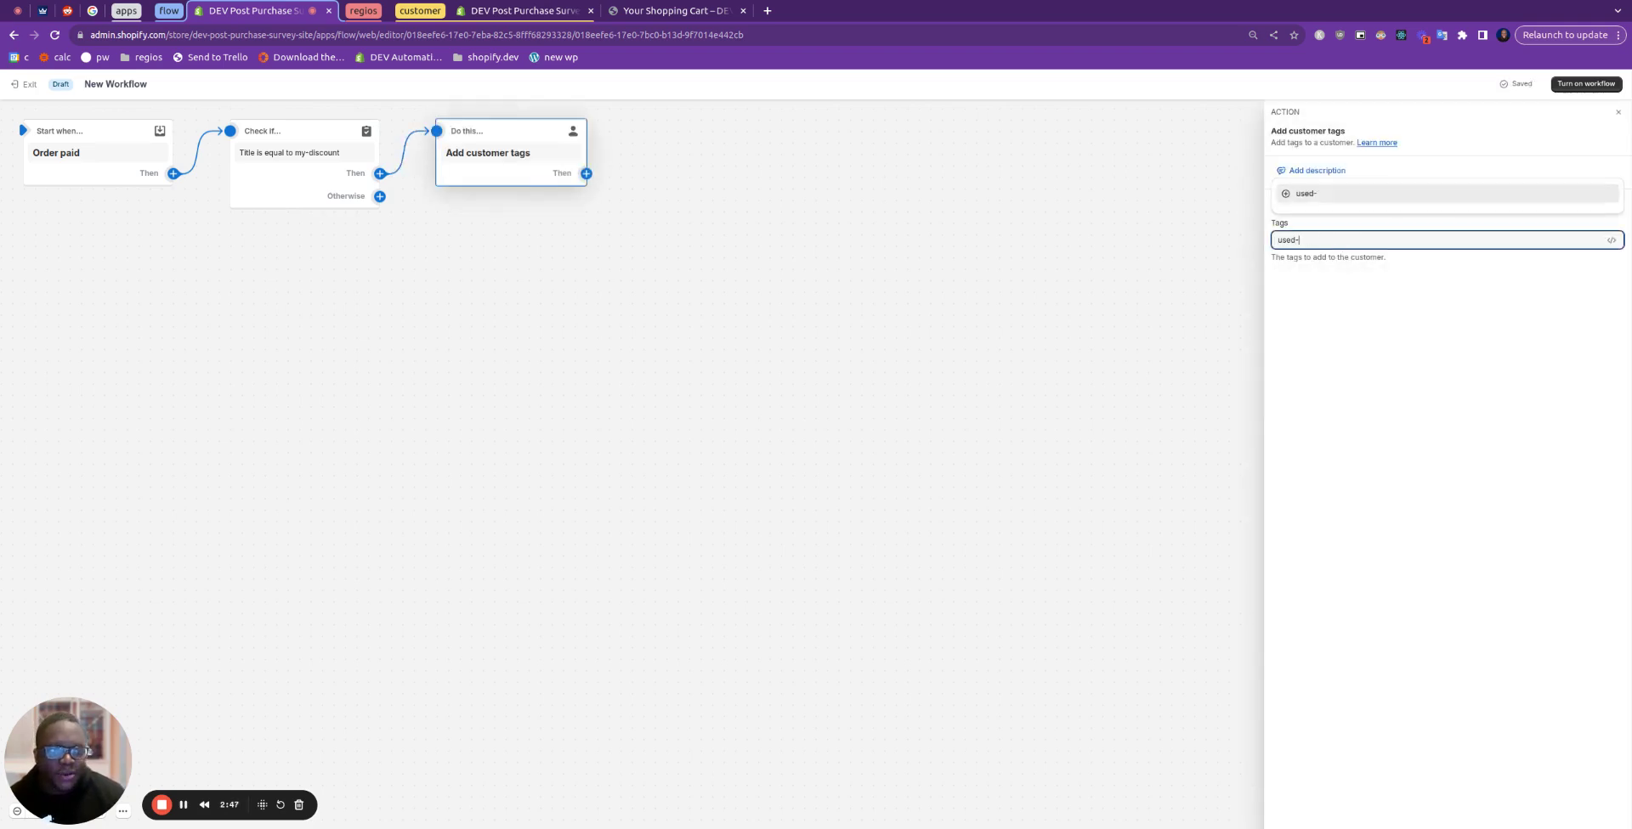
text(dis)
key(BackSpace)
text(y-discount)
key(Return)
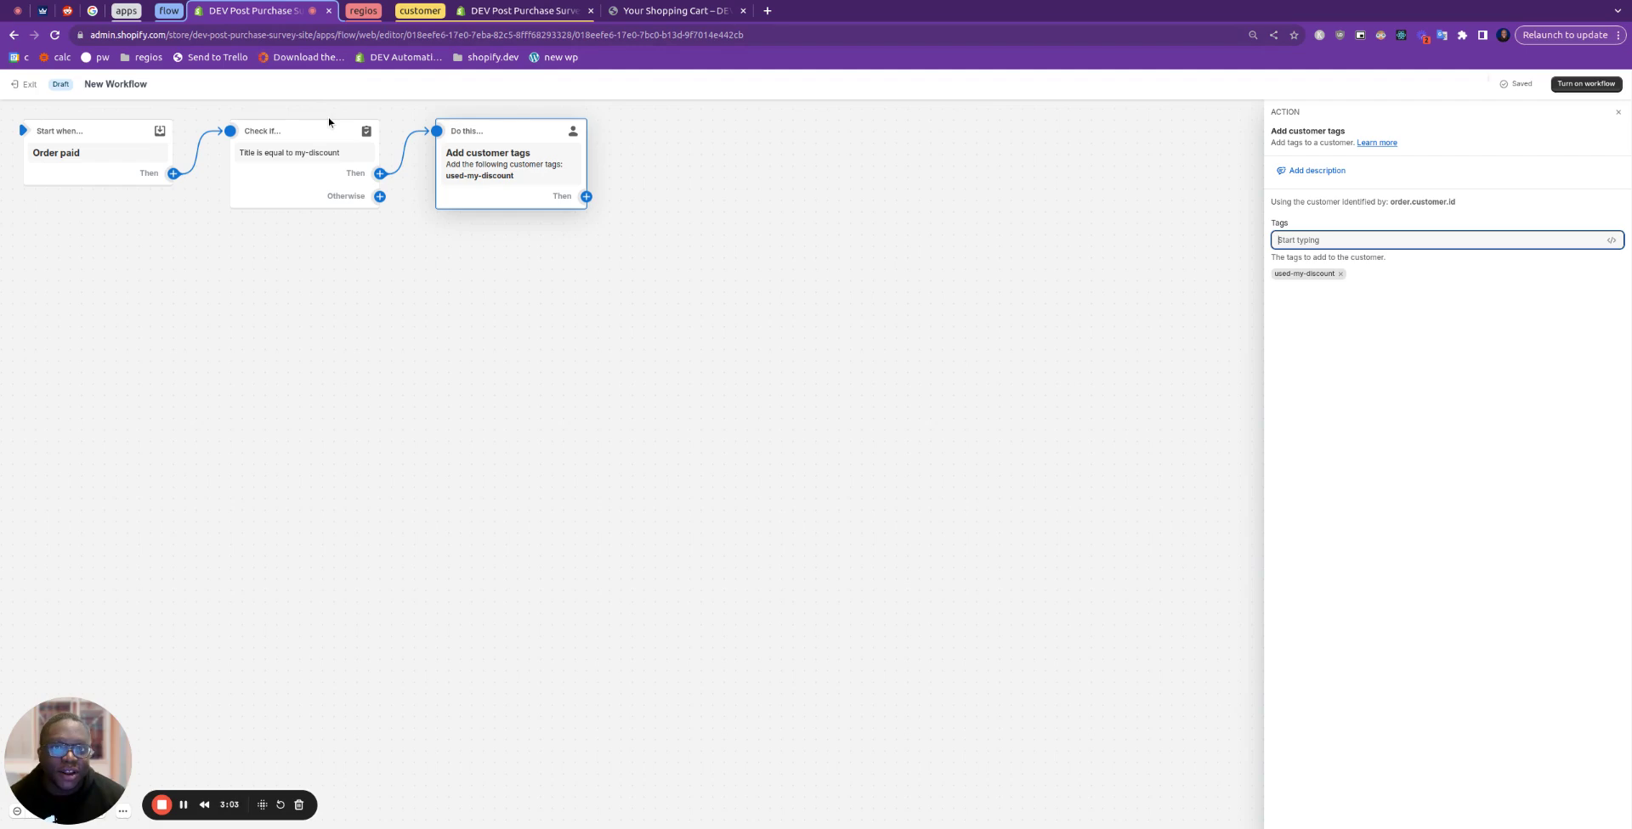
- Rename the workflow to Once Per Customer and turn it on
click(148, 83)
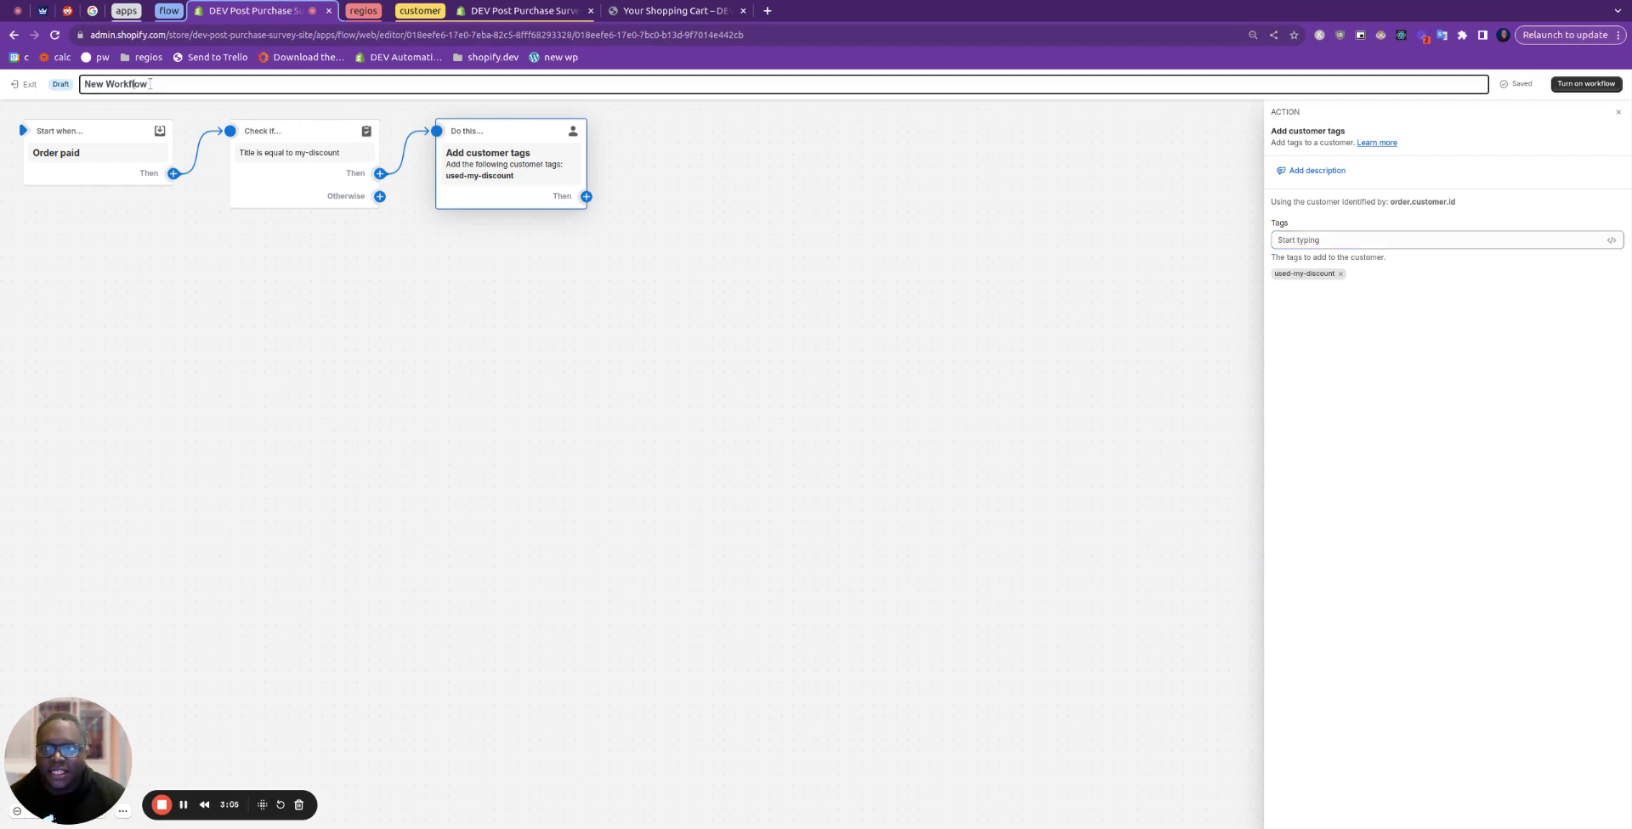
drag(148, 83, 73, 85)
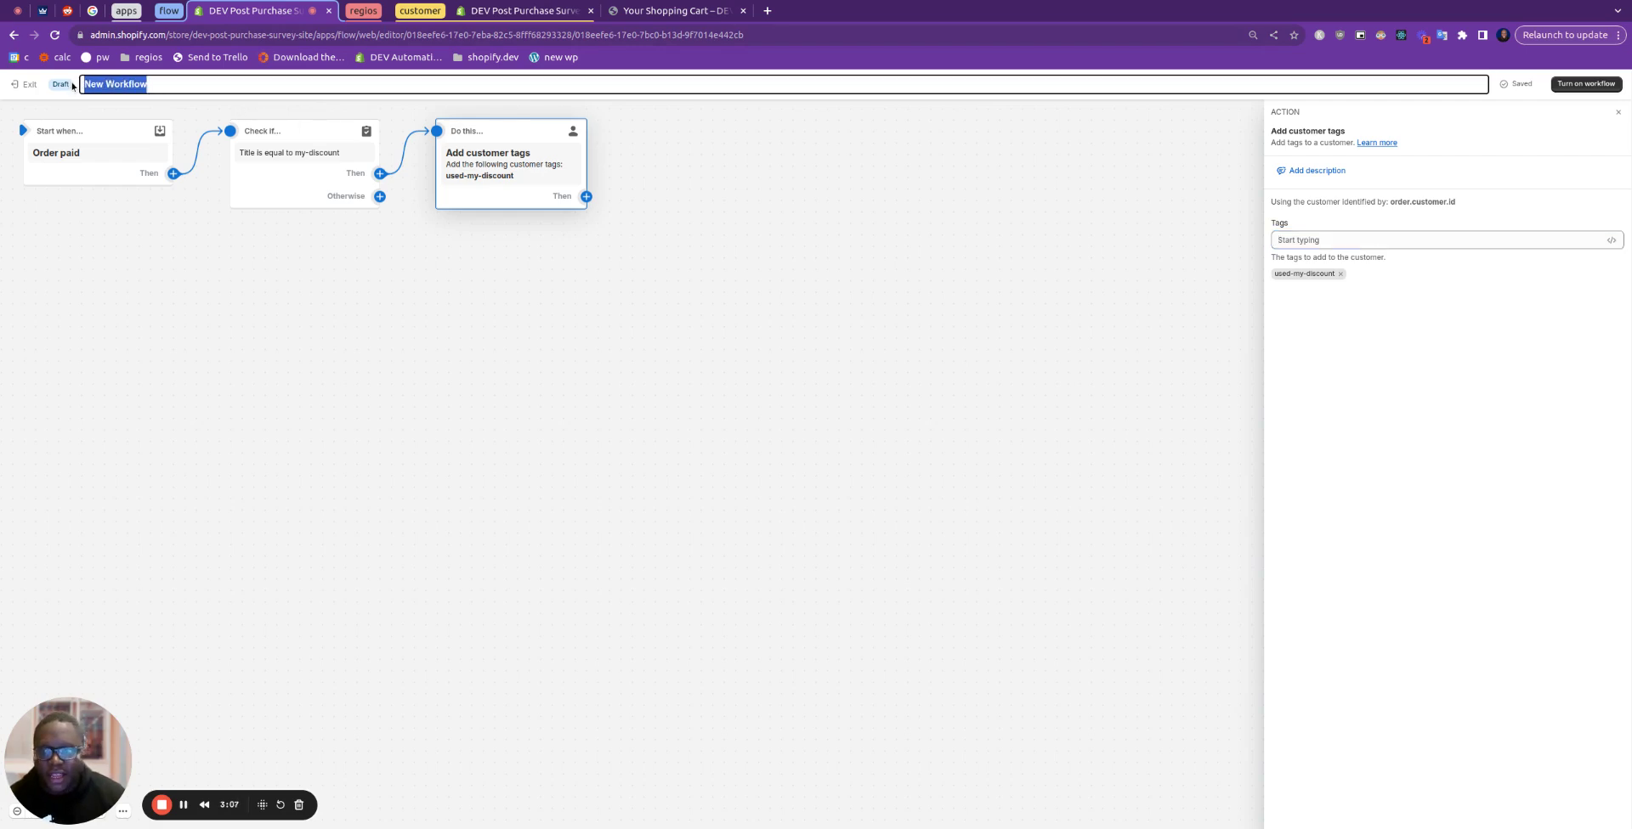
text(Once Per Cust)
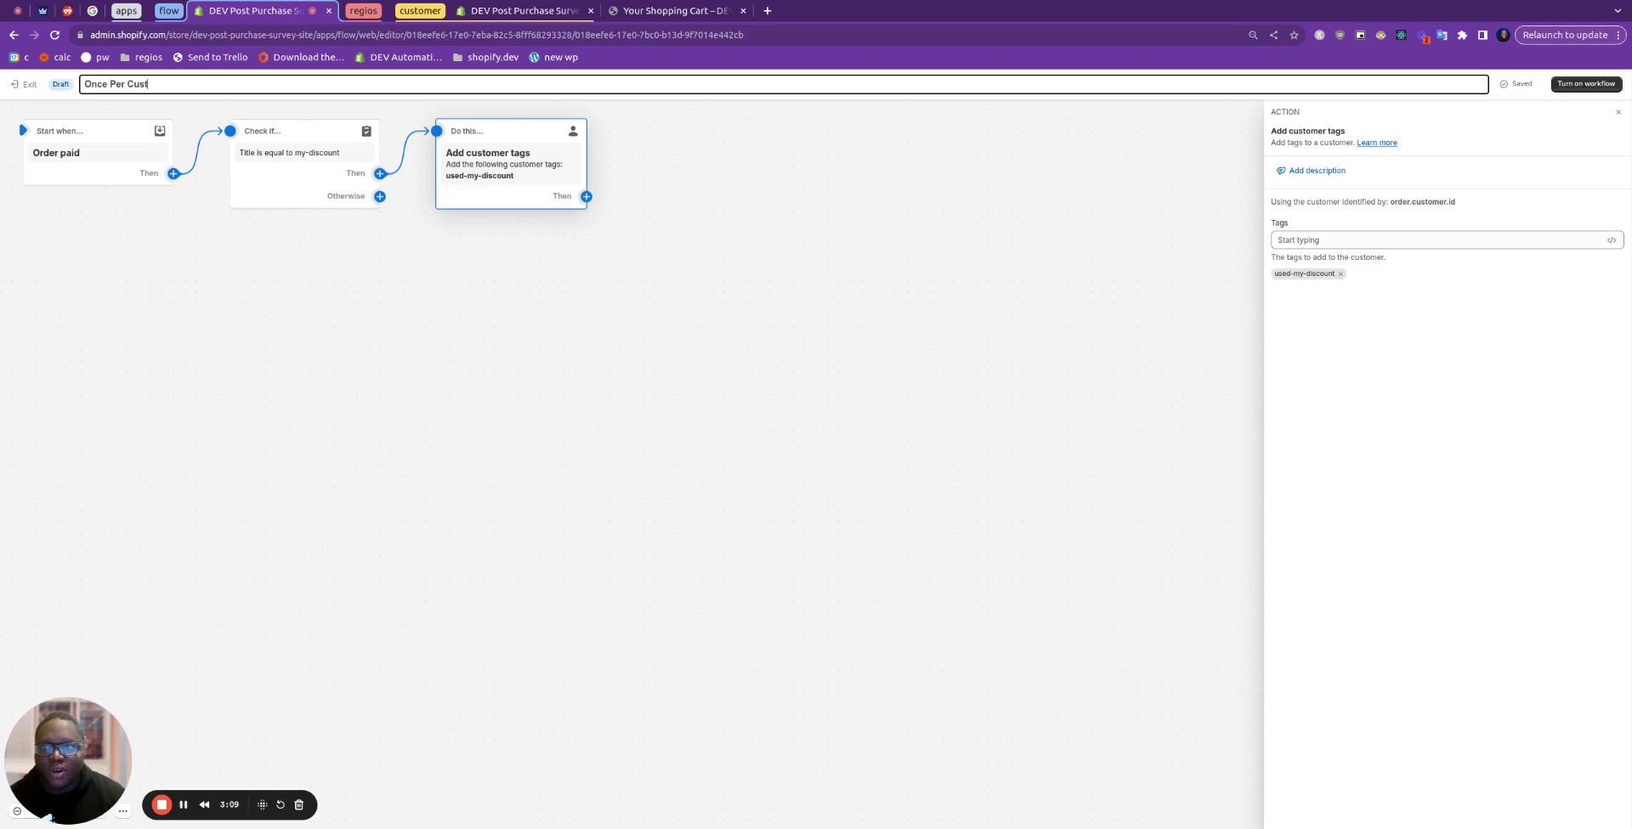
text(omer)
key(Return)
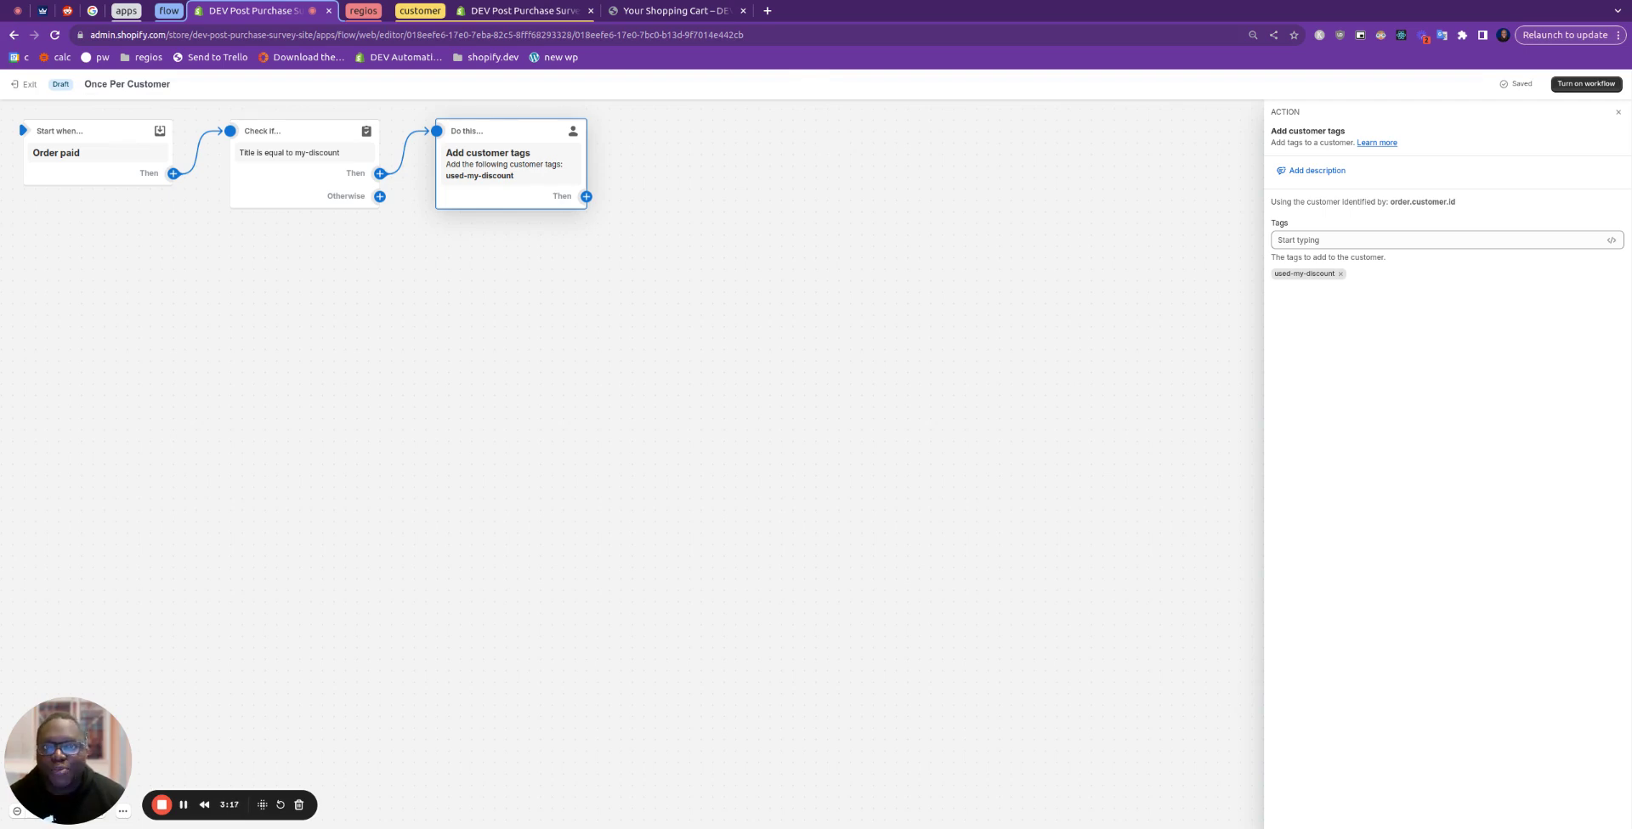
click(1585, 84)
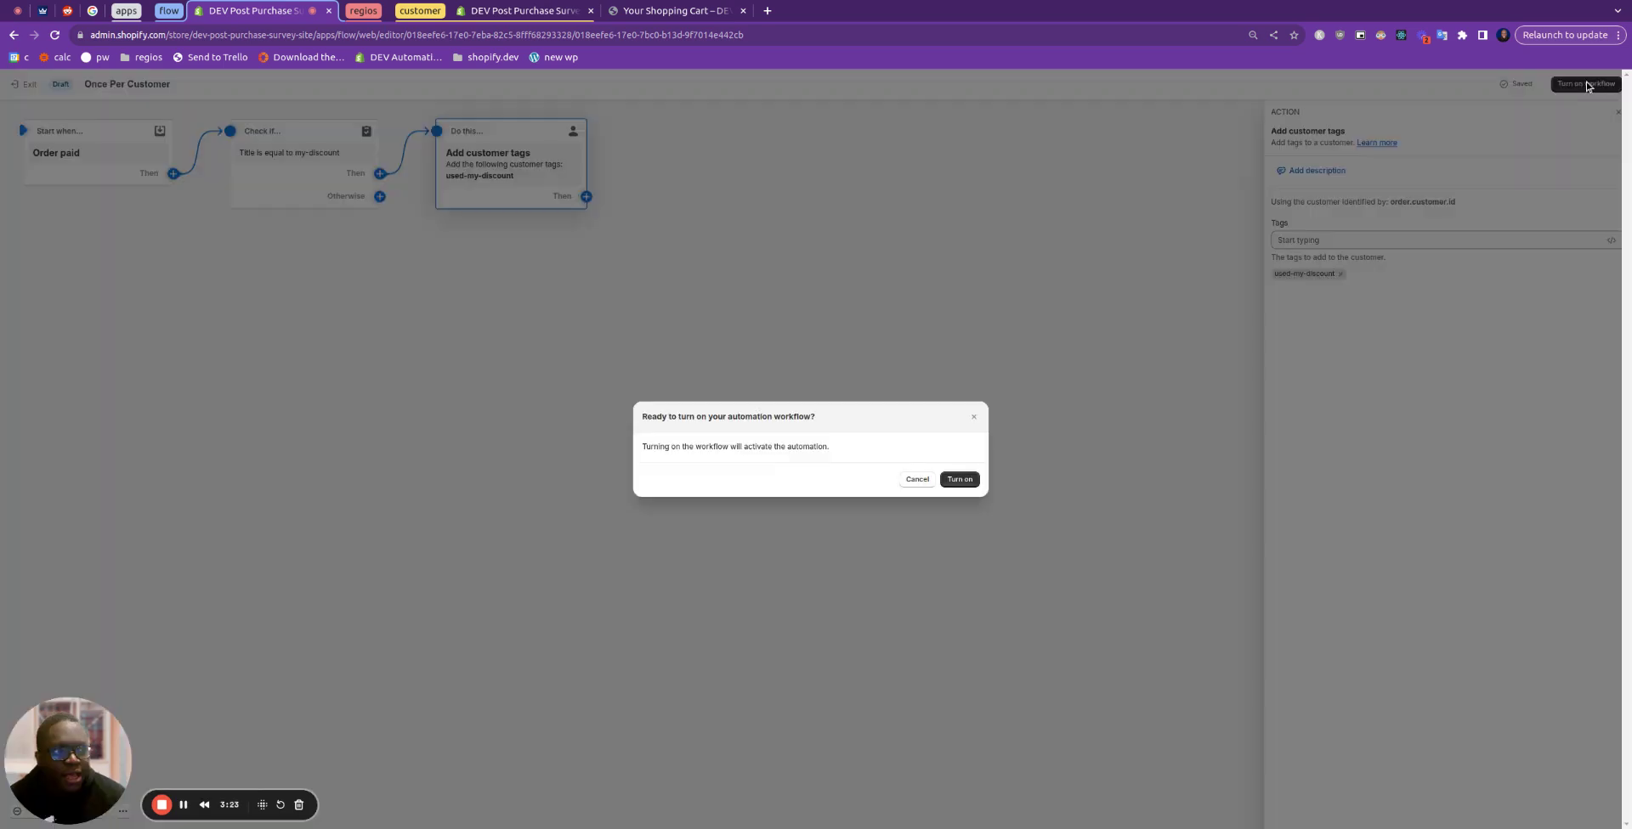
click(972, 482)
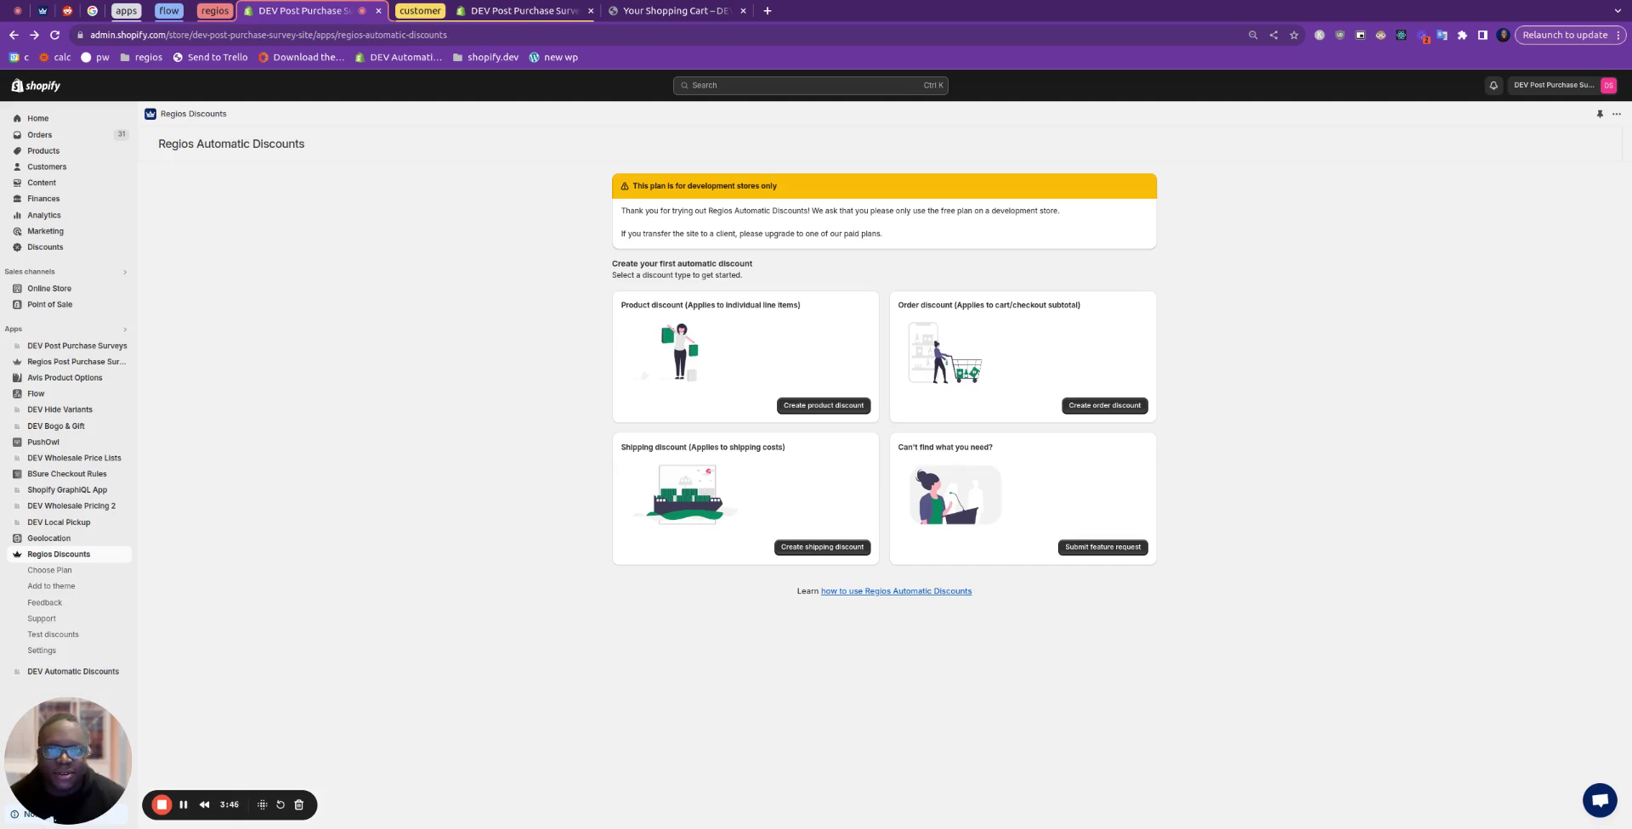
- Start a new product discount in Regios Discounts and title it my-discount, matching the name used in the workflow condition
click(825, 406)
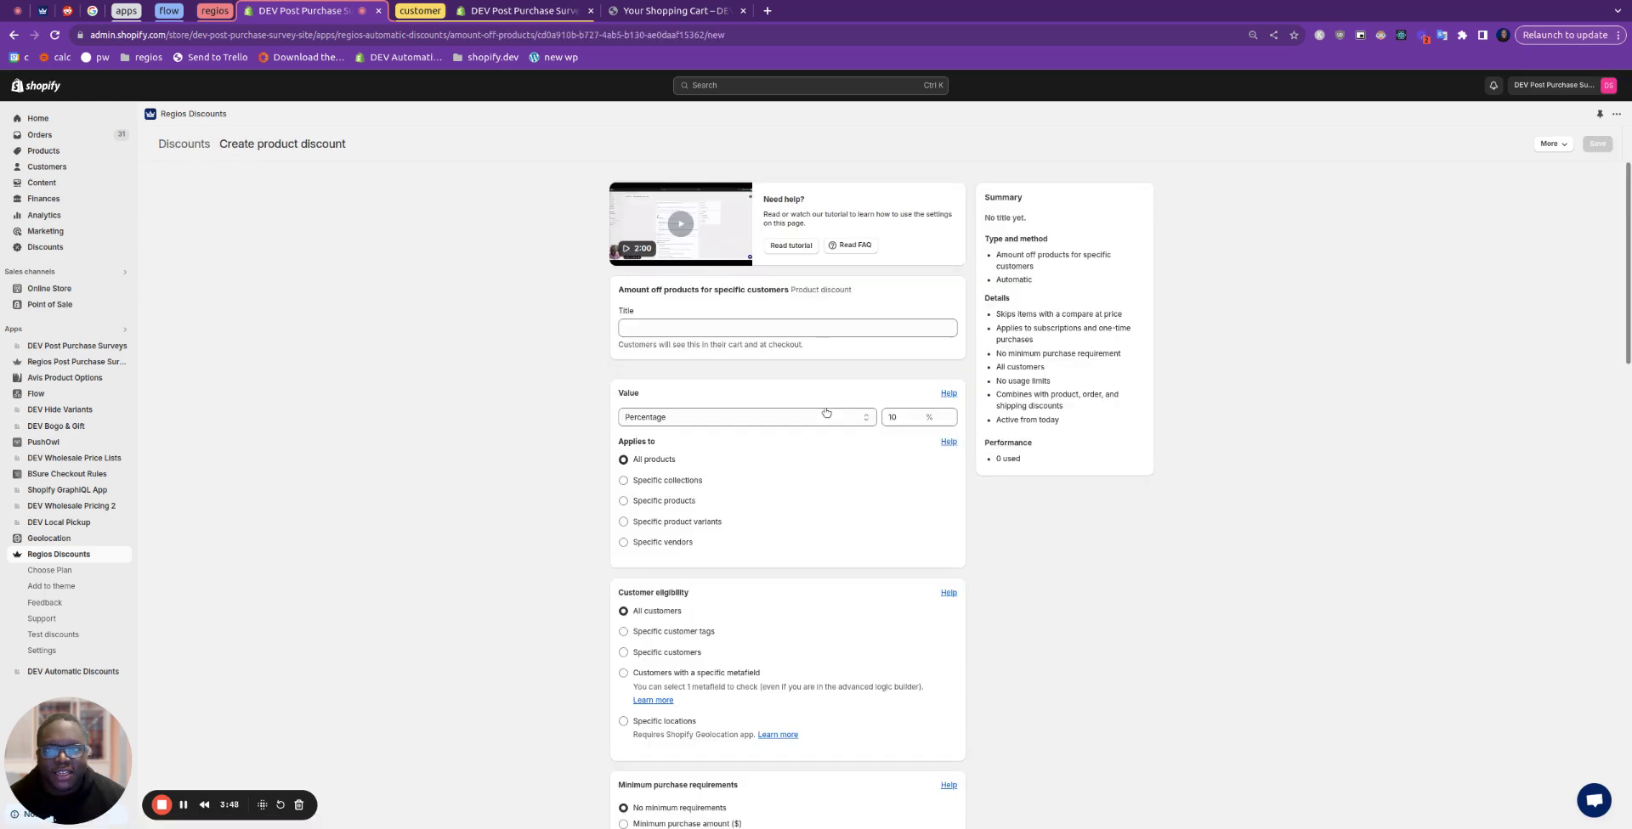
click(166, 11)
click(255, 10)
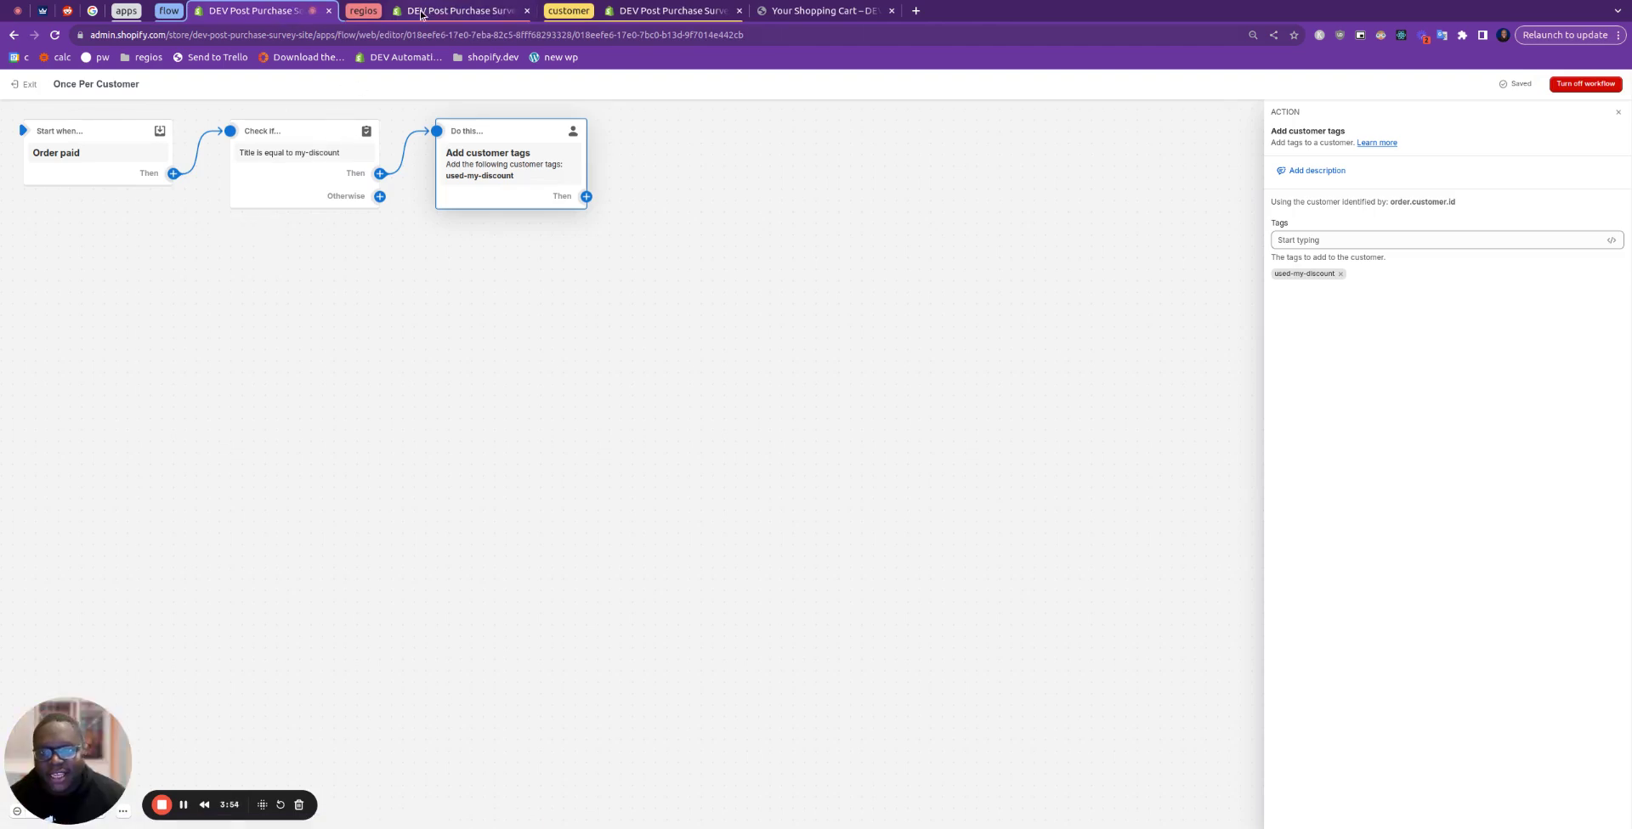
click(422, 12)
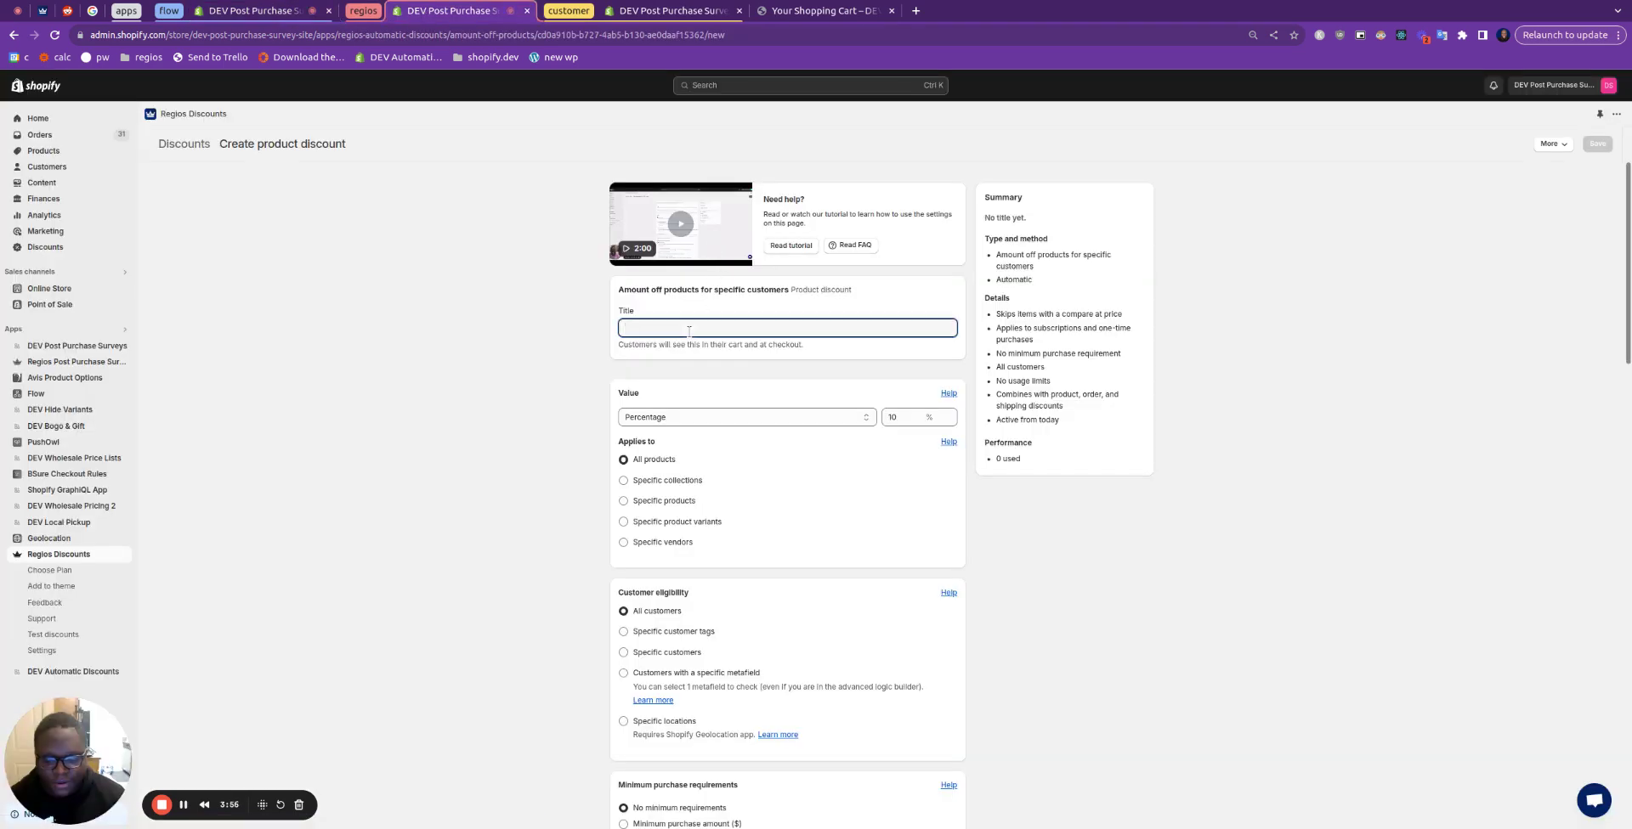
click(1082, 368)
scroll(1082, 367, down, 10)
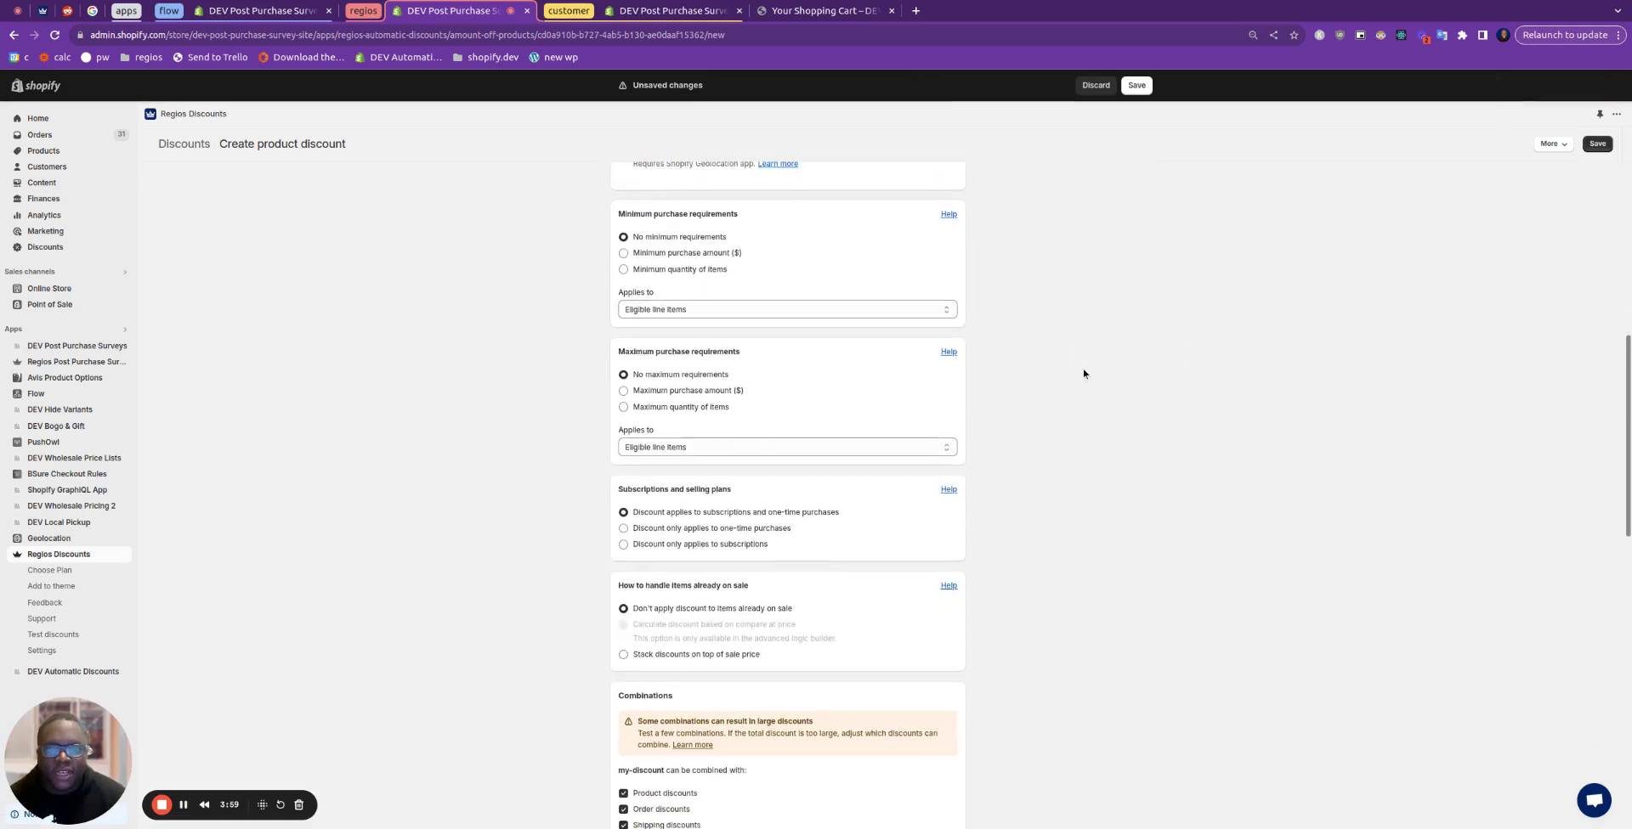
- Switch the my-discount product discount to advanced settings and open its discount logic for editing
scroll(1082, 371, down, 5)
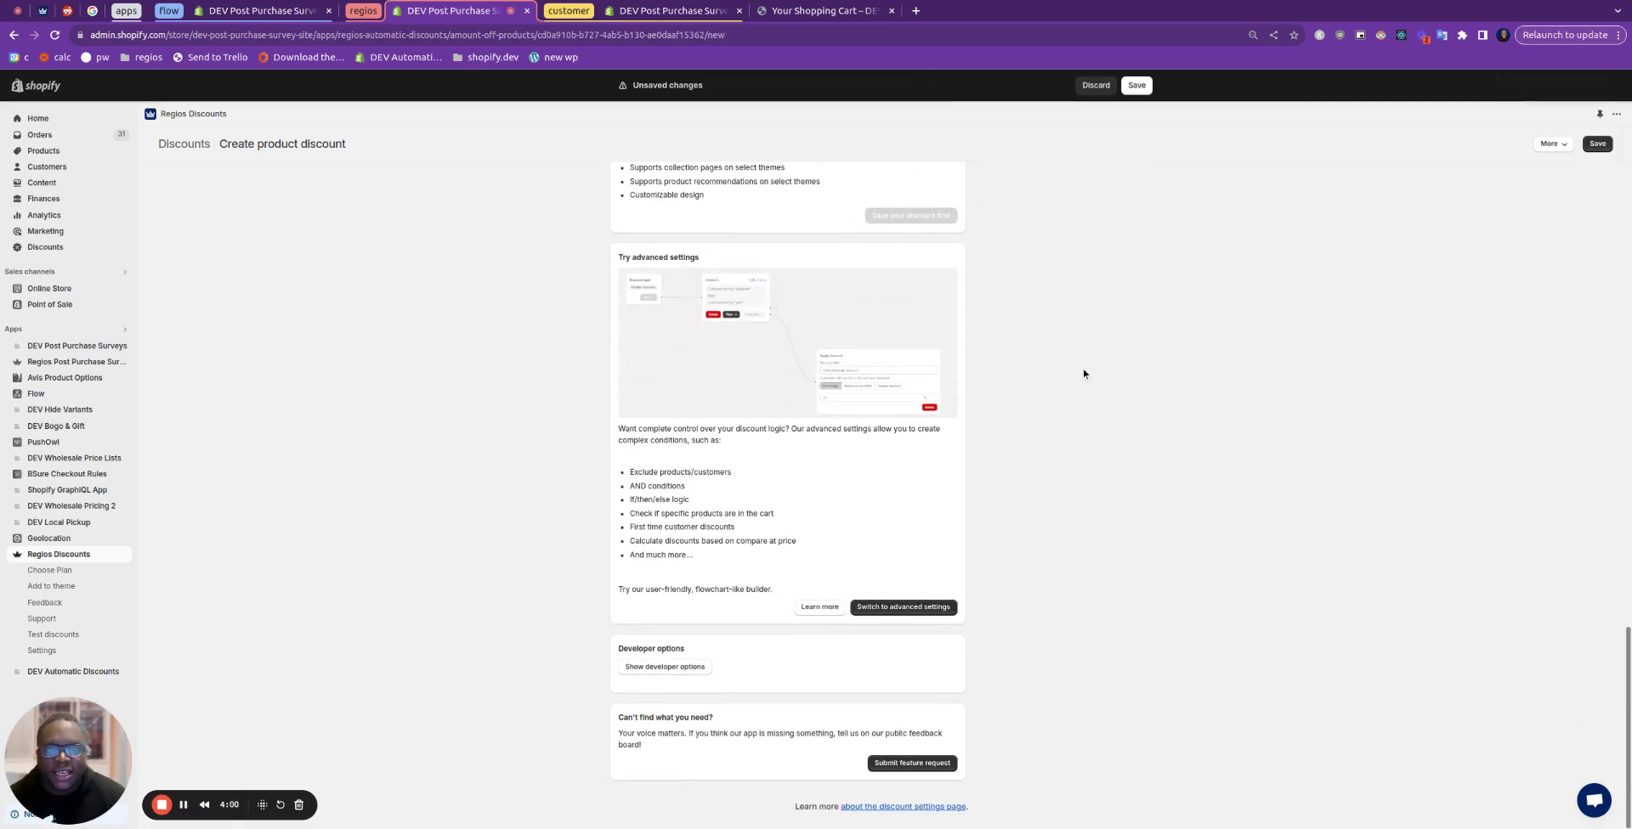
click(917, 609)
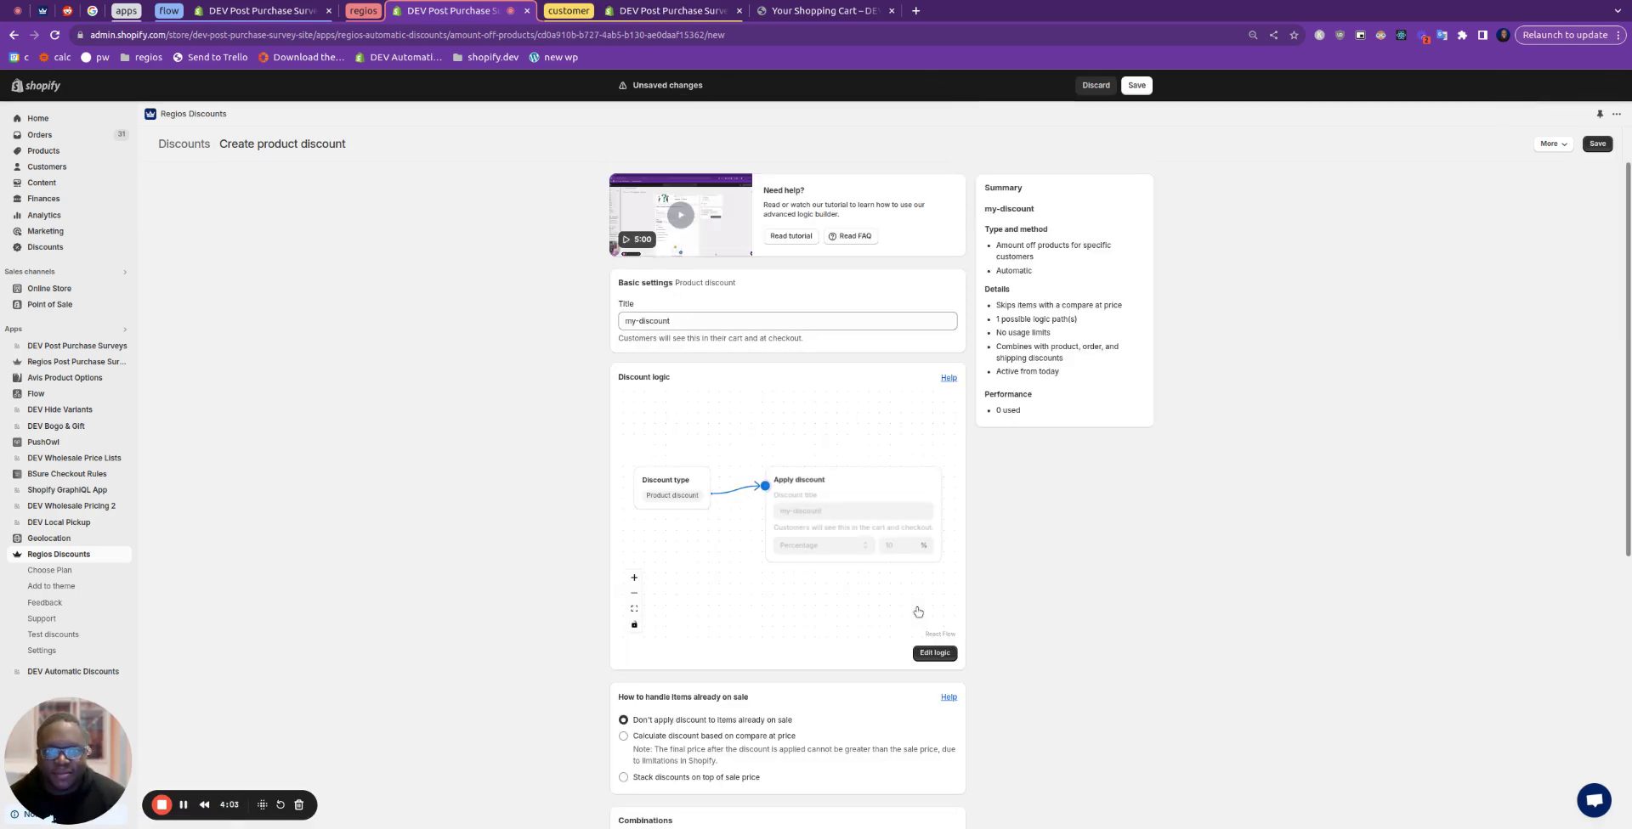
click(935, 653)
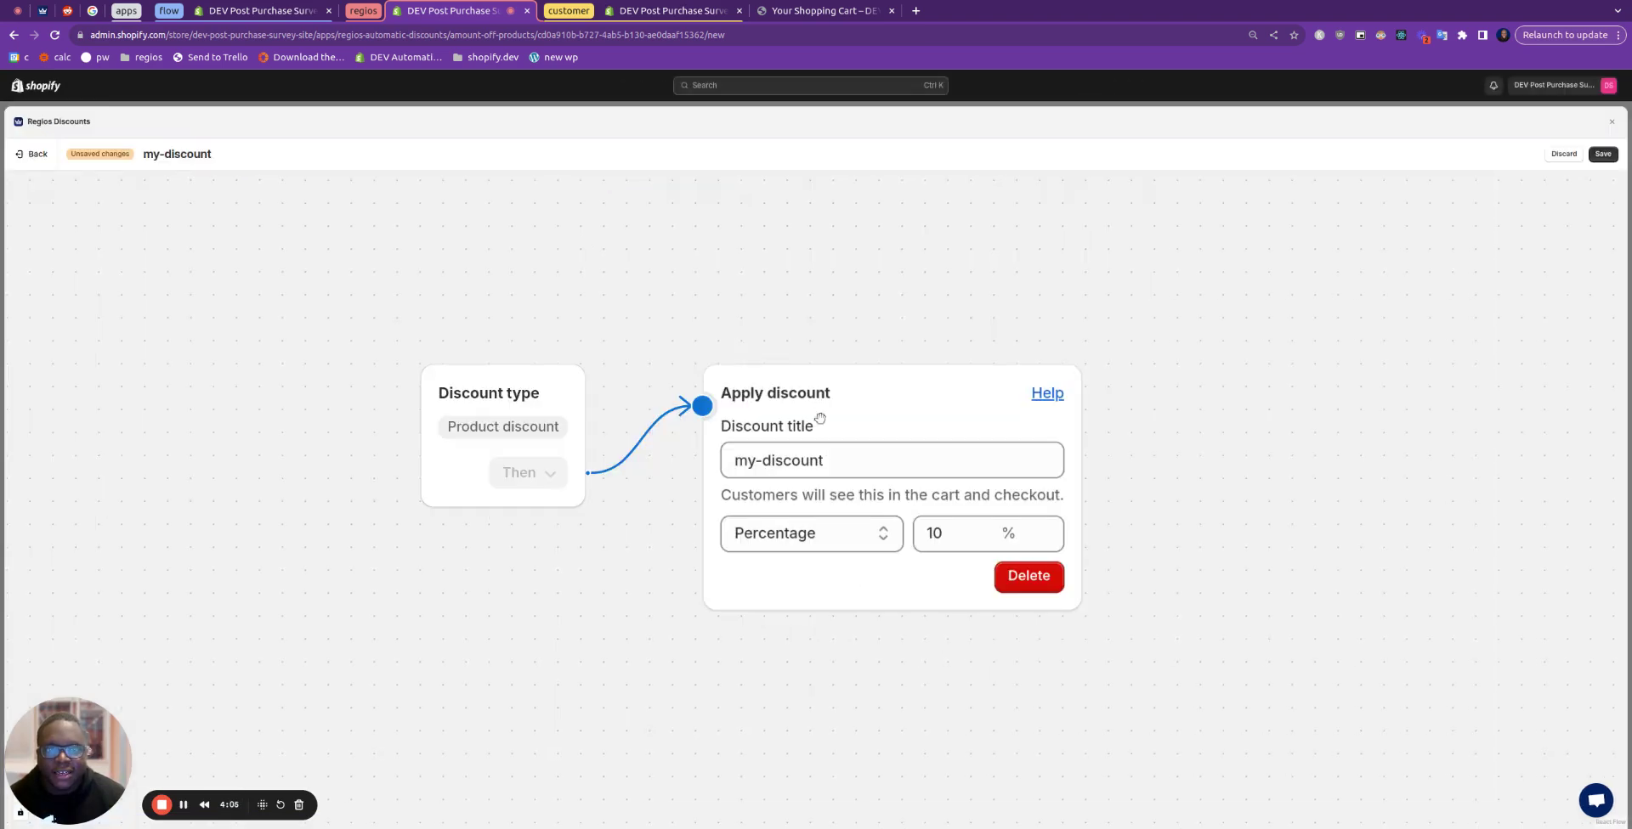
- Replace the default Apply discount block after the Discount type block with a Check if block
click(1034, 585)
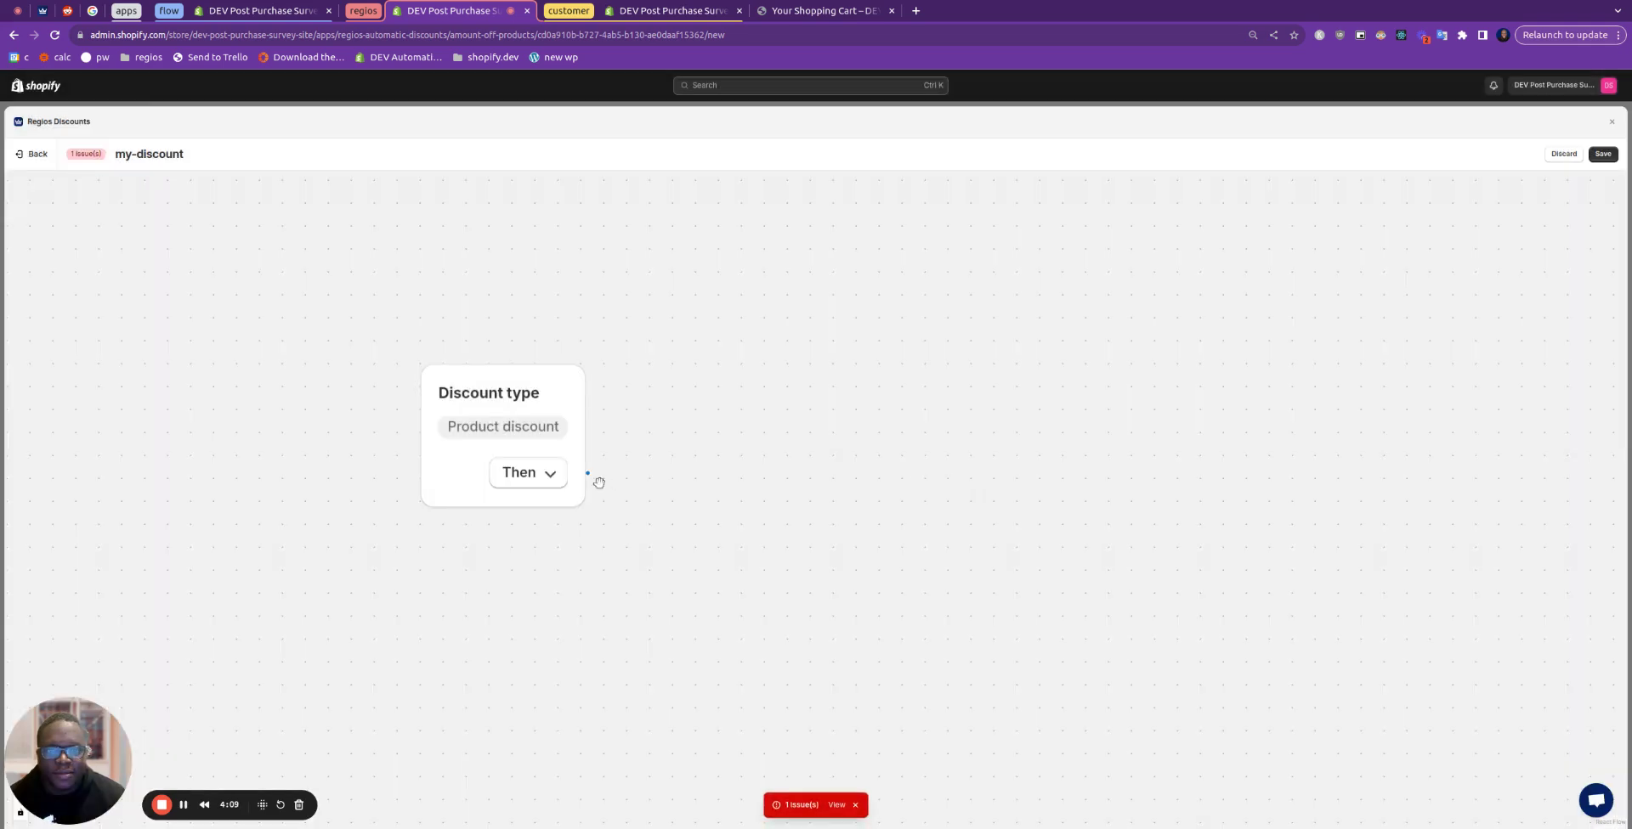
click(549, 473)
click(520, 505)
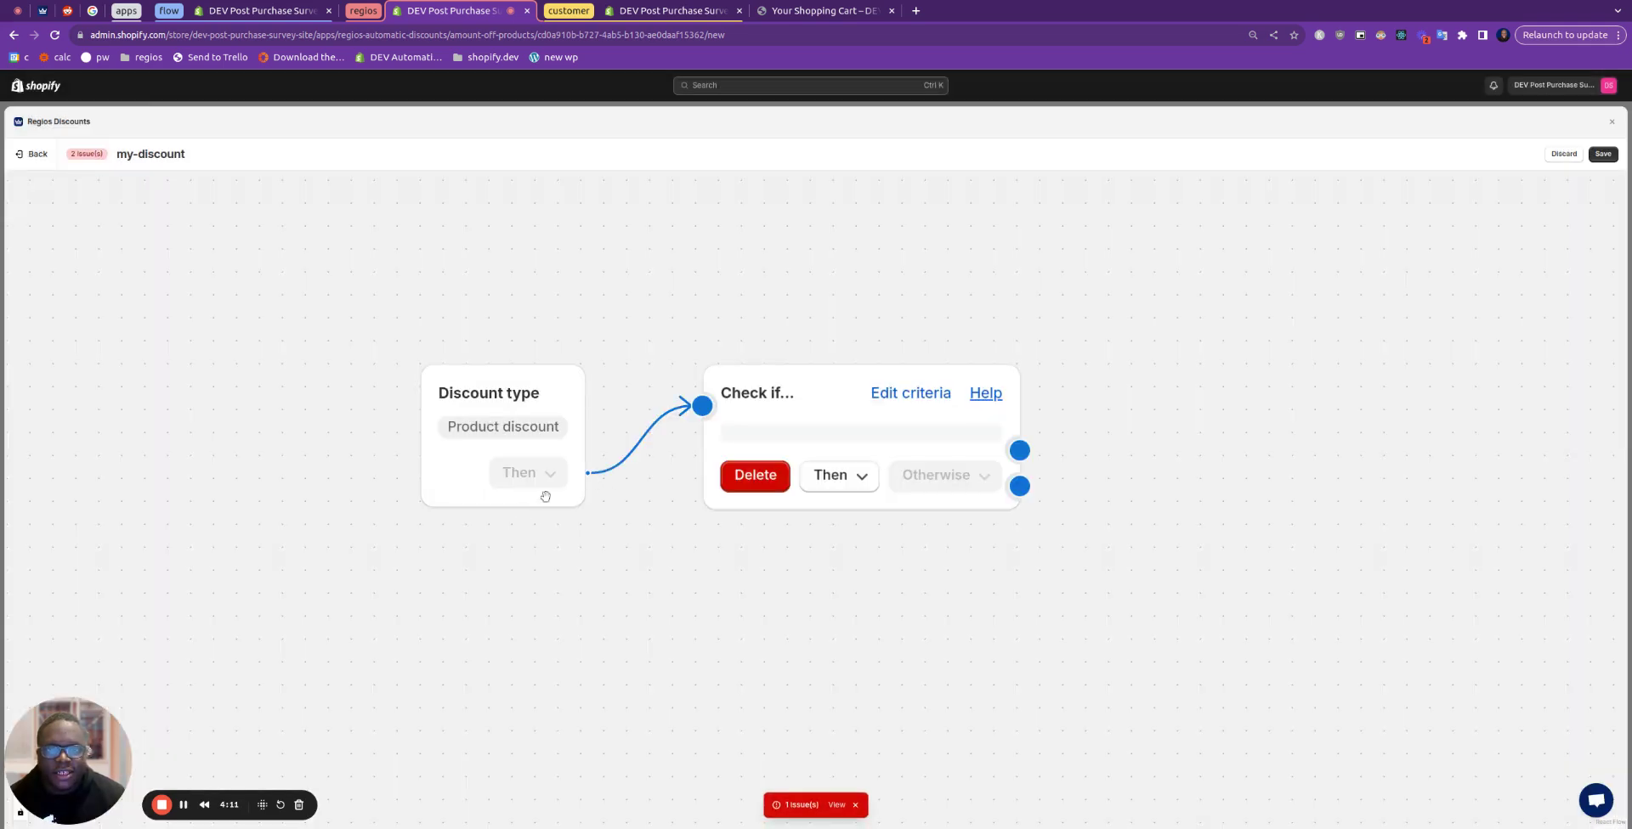
- Add an Include/exclude customers criterion to the Check if block
click(886, 395)
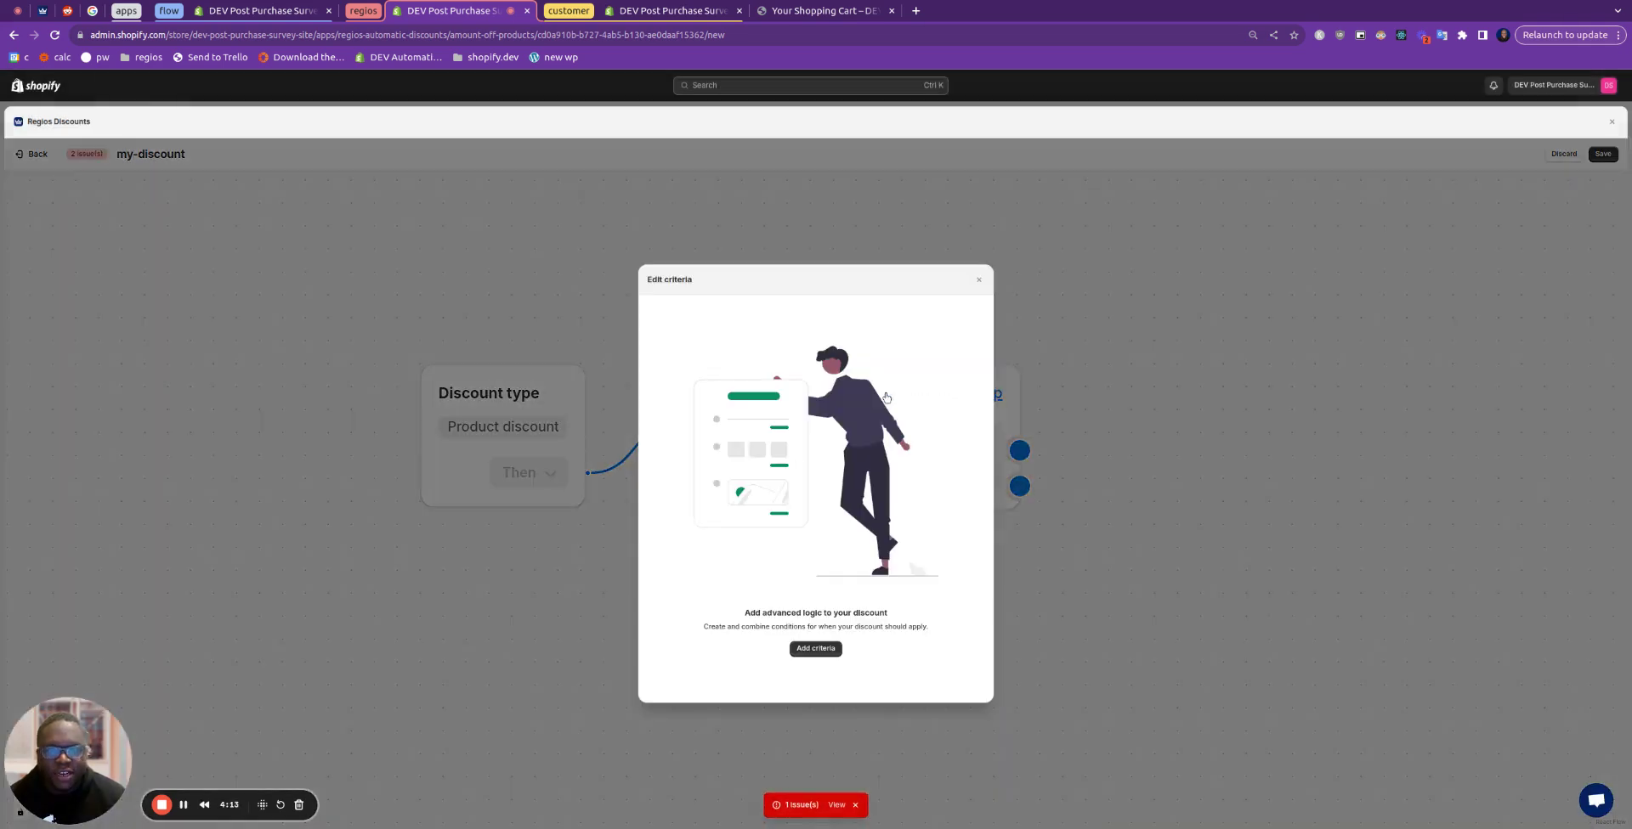
click(822, 648)
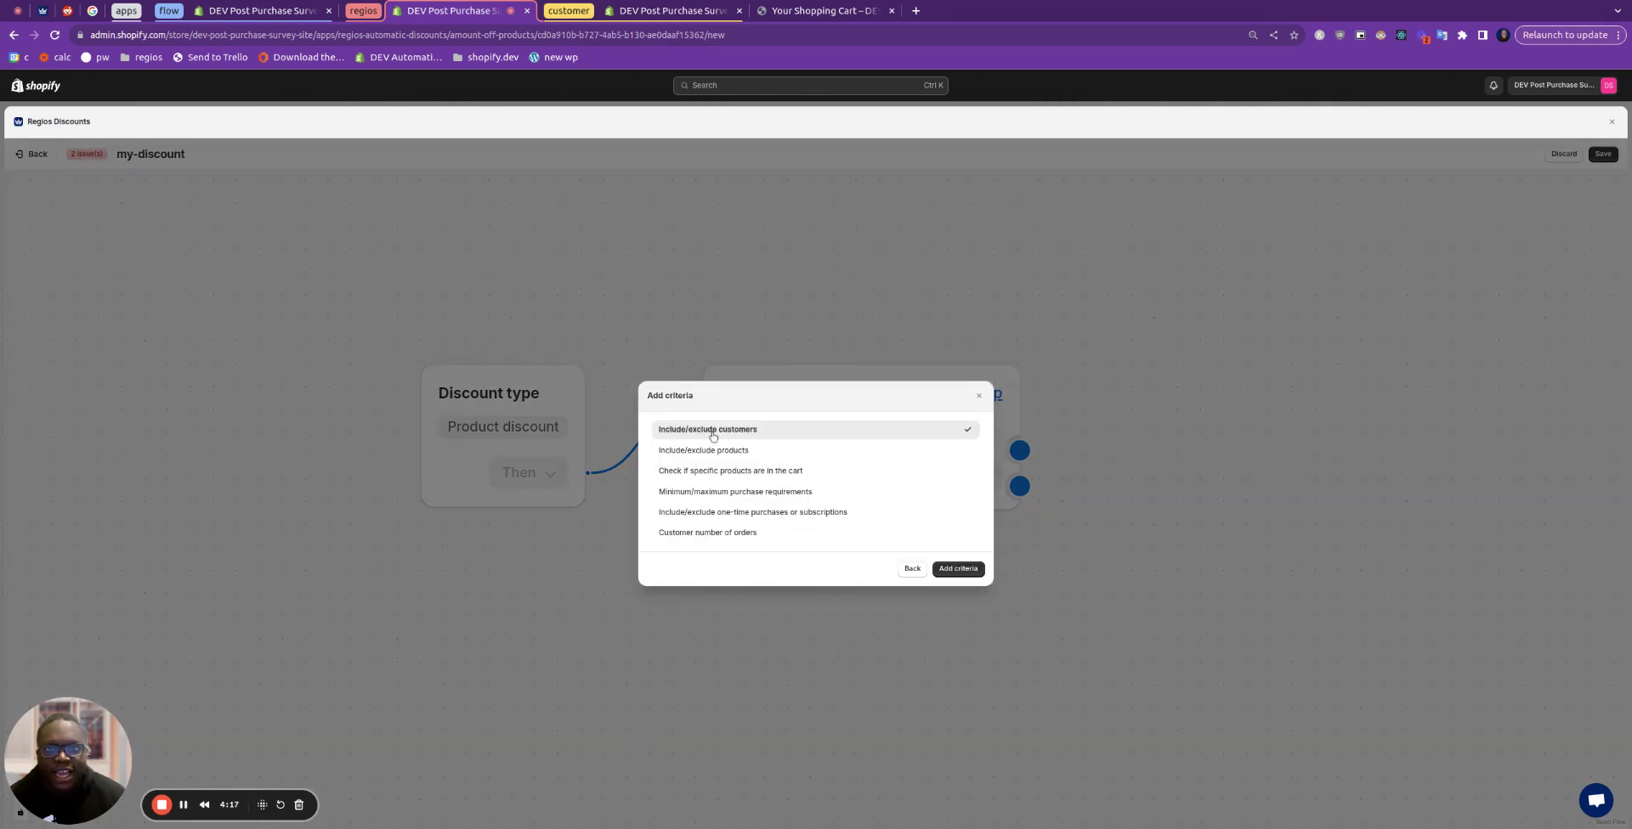
click(940, 569)
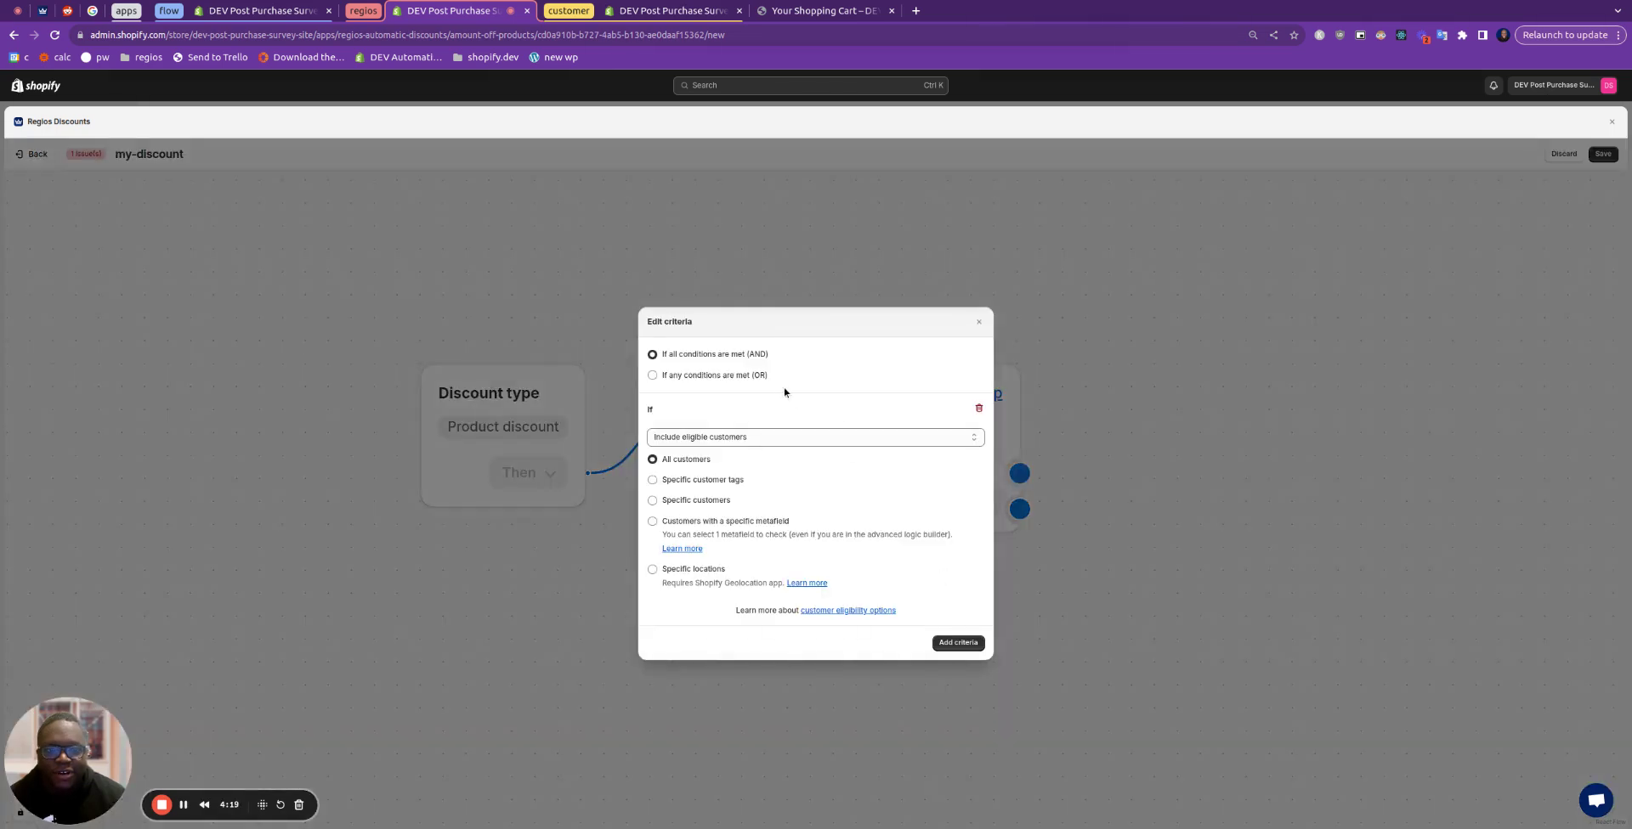
- Set the criterion to exclude customers with the specific tag used-my-discount, matching the tag in the Flow workflow
click(710, 436)
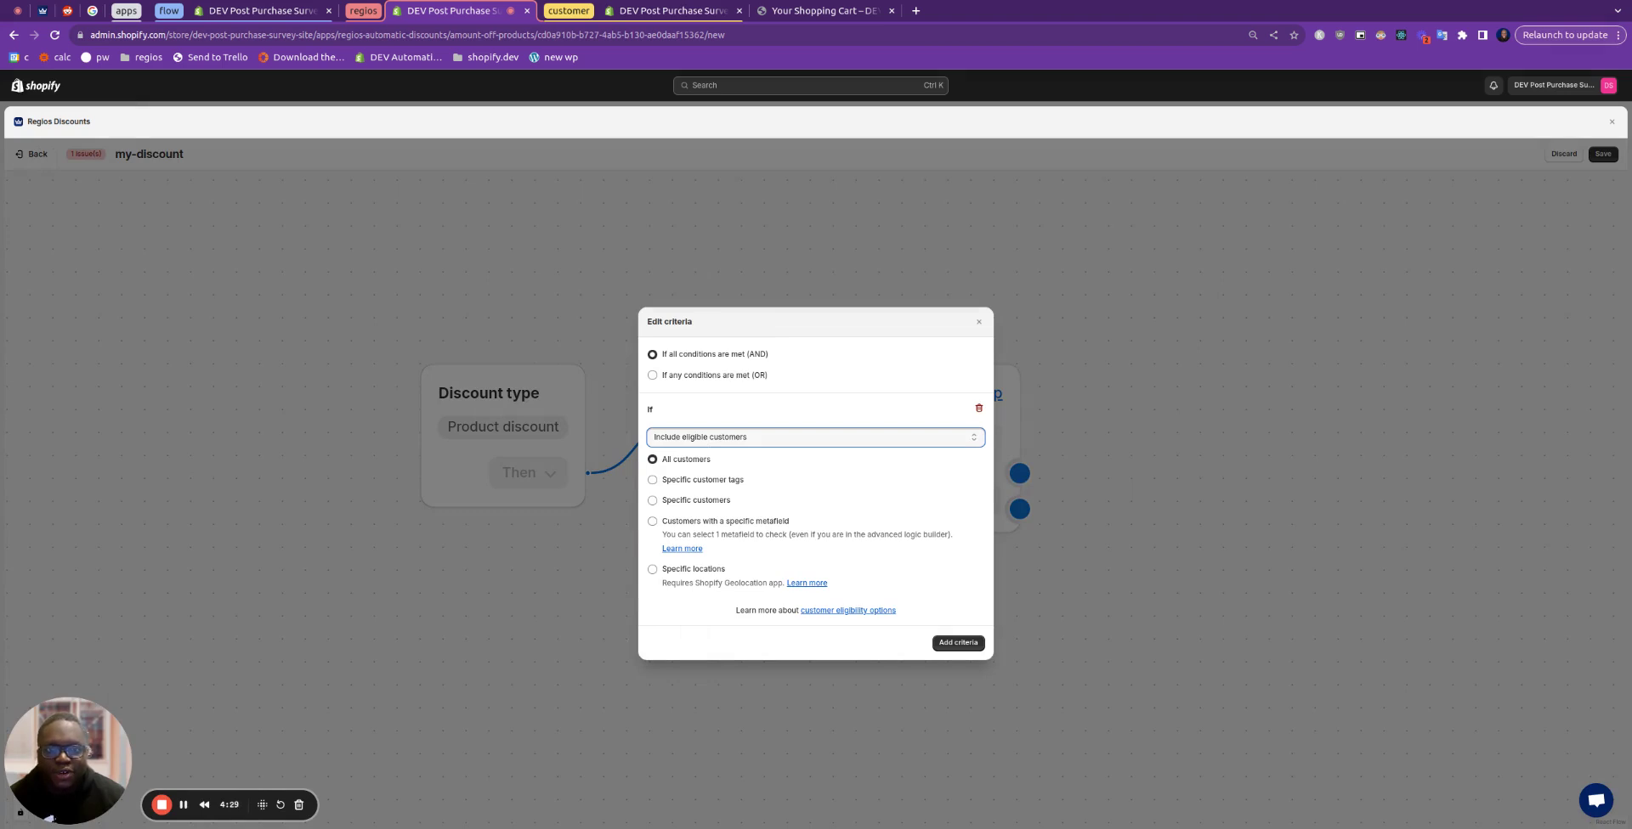
click(707, 470)
click(700, 481)
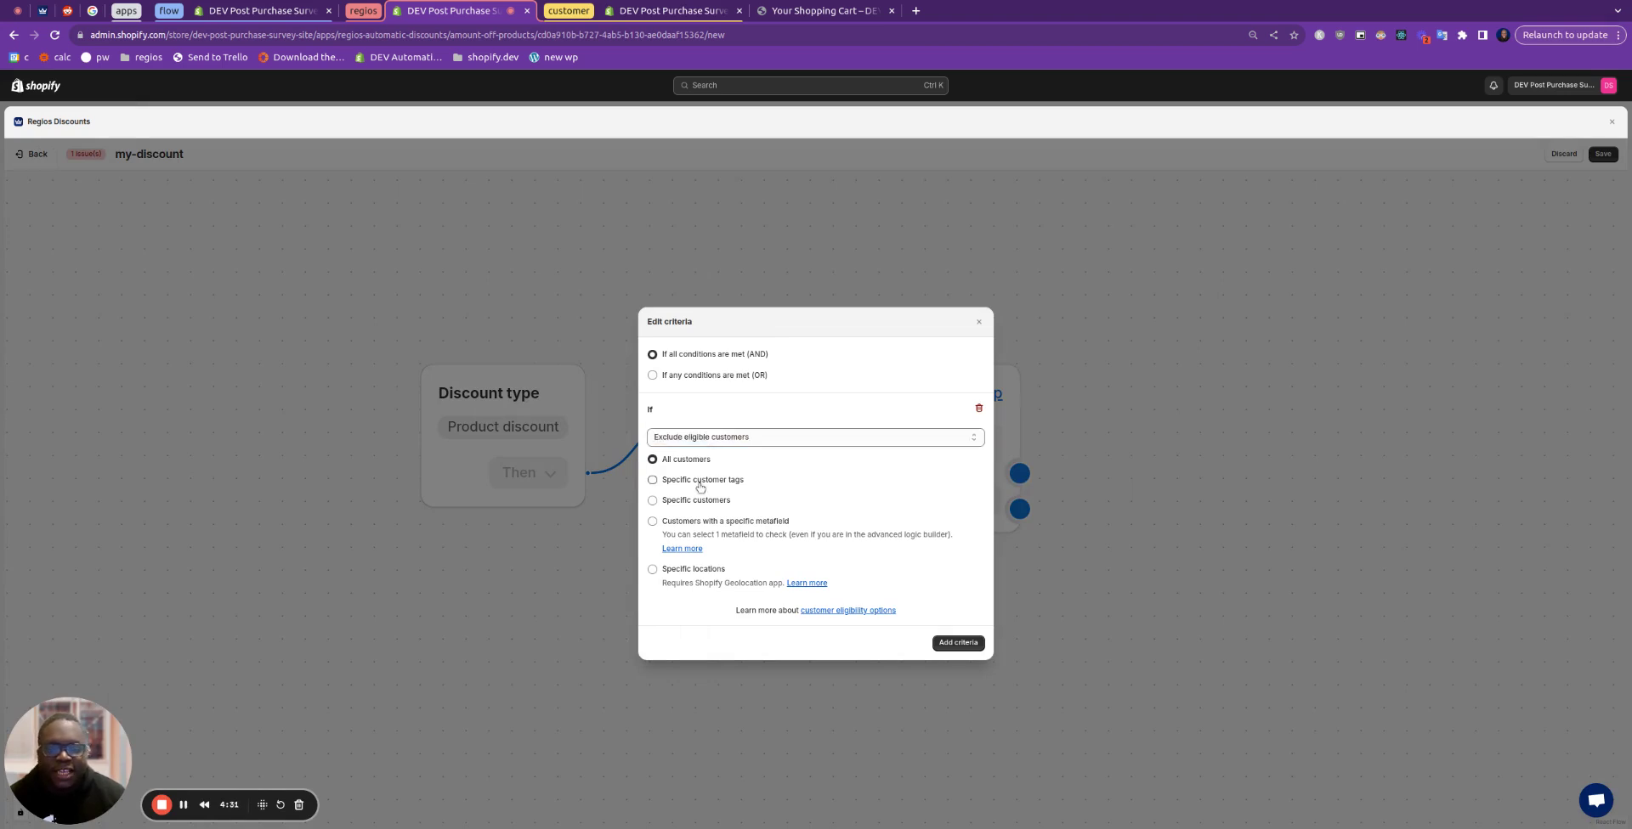
click(738, 609)
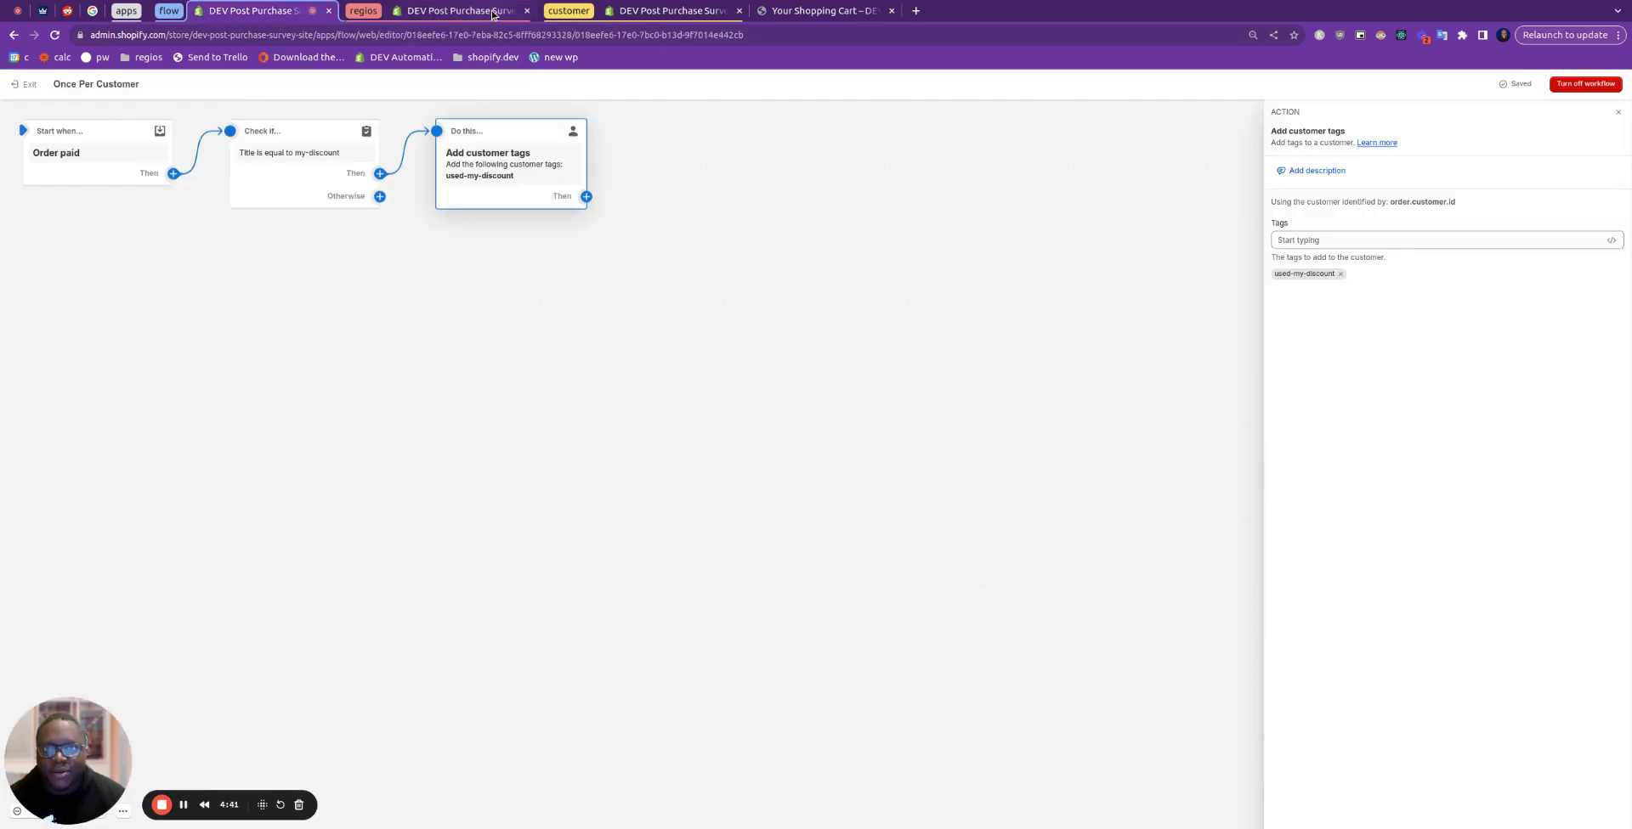
click(493, 12)
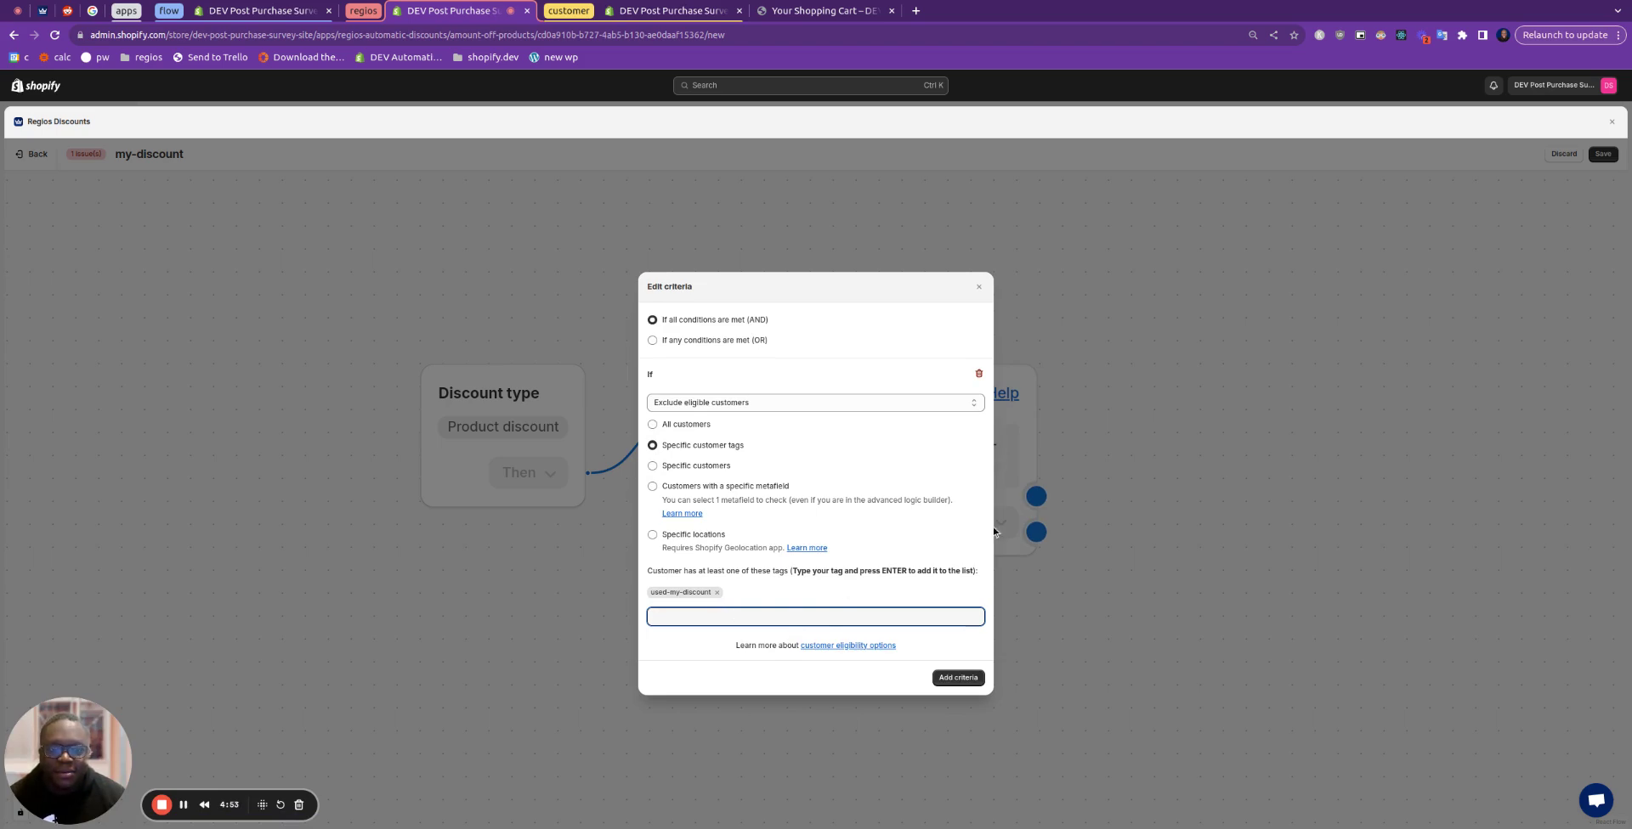
click(1117, 527)
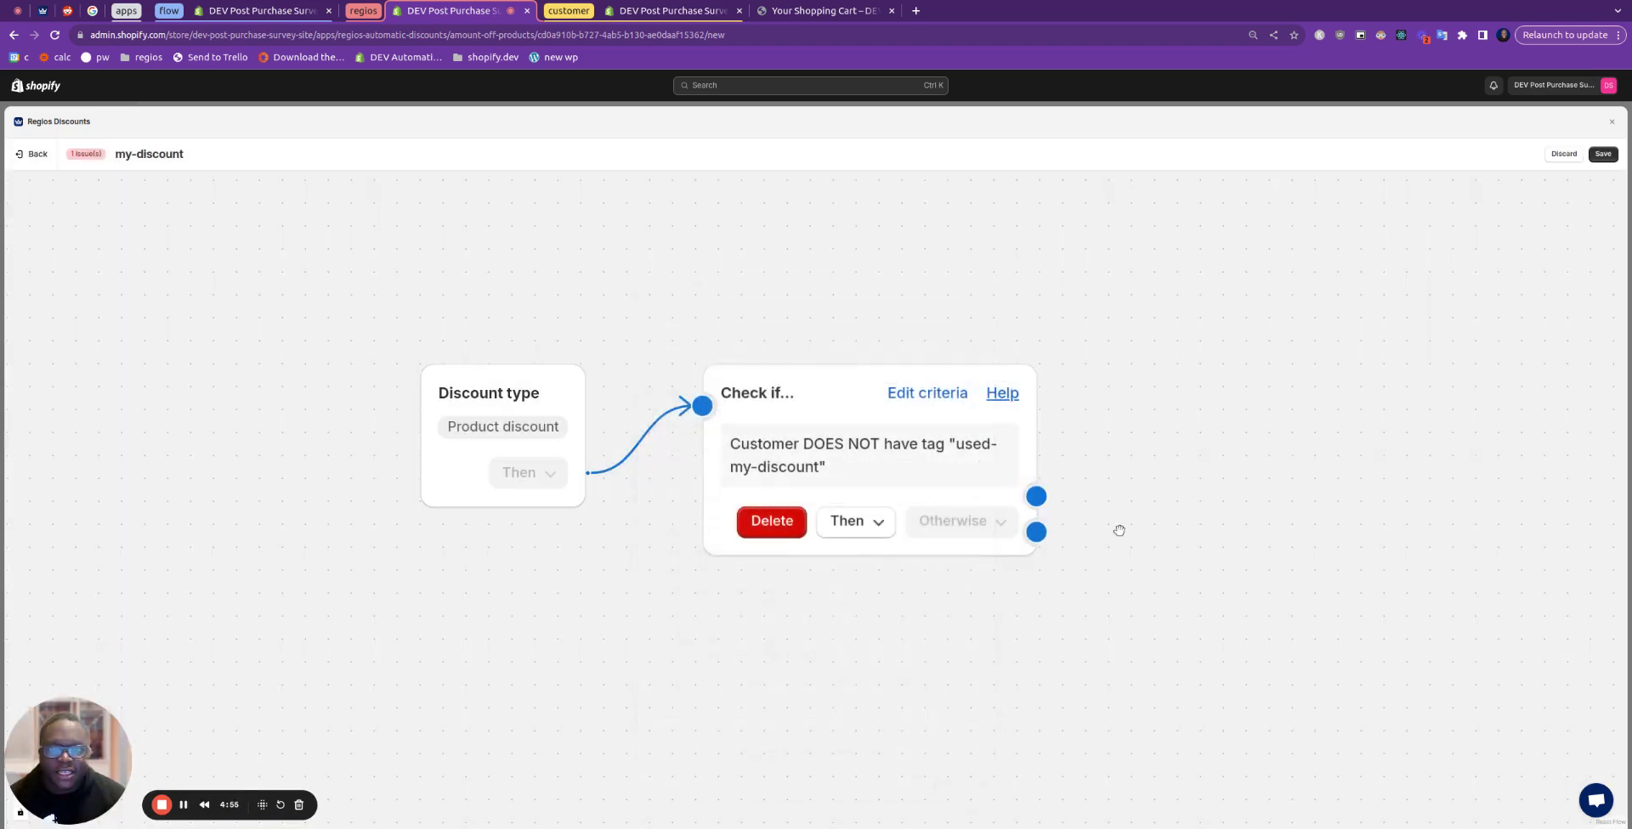
- Add an Apply discount block to the check's Then branch and title it my-discount
click(859, 521)
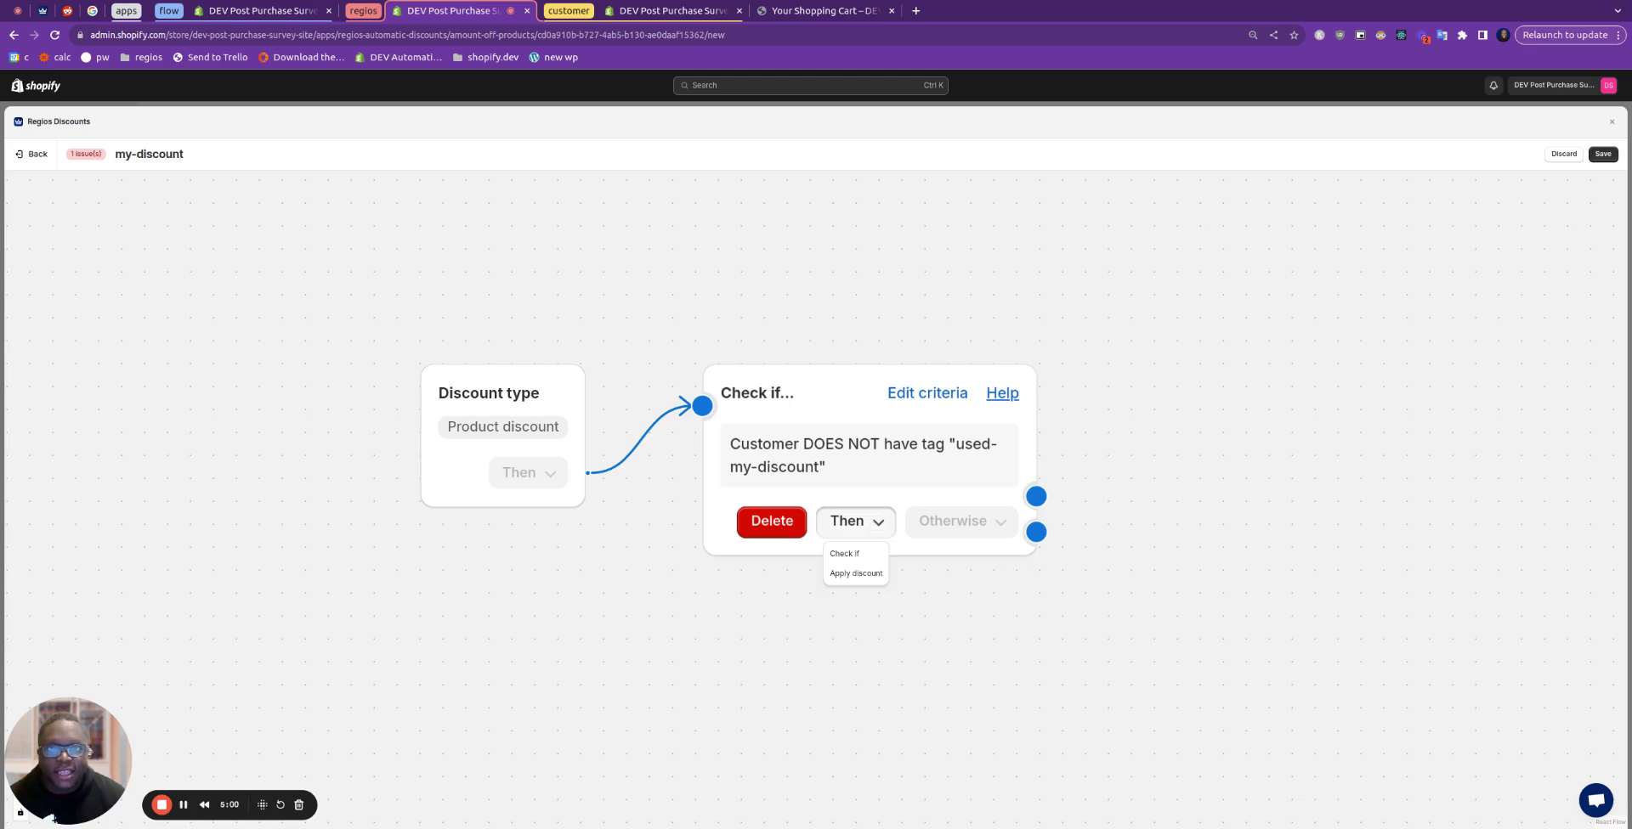
click(856, 574)
click(1201, 449)
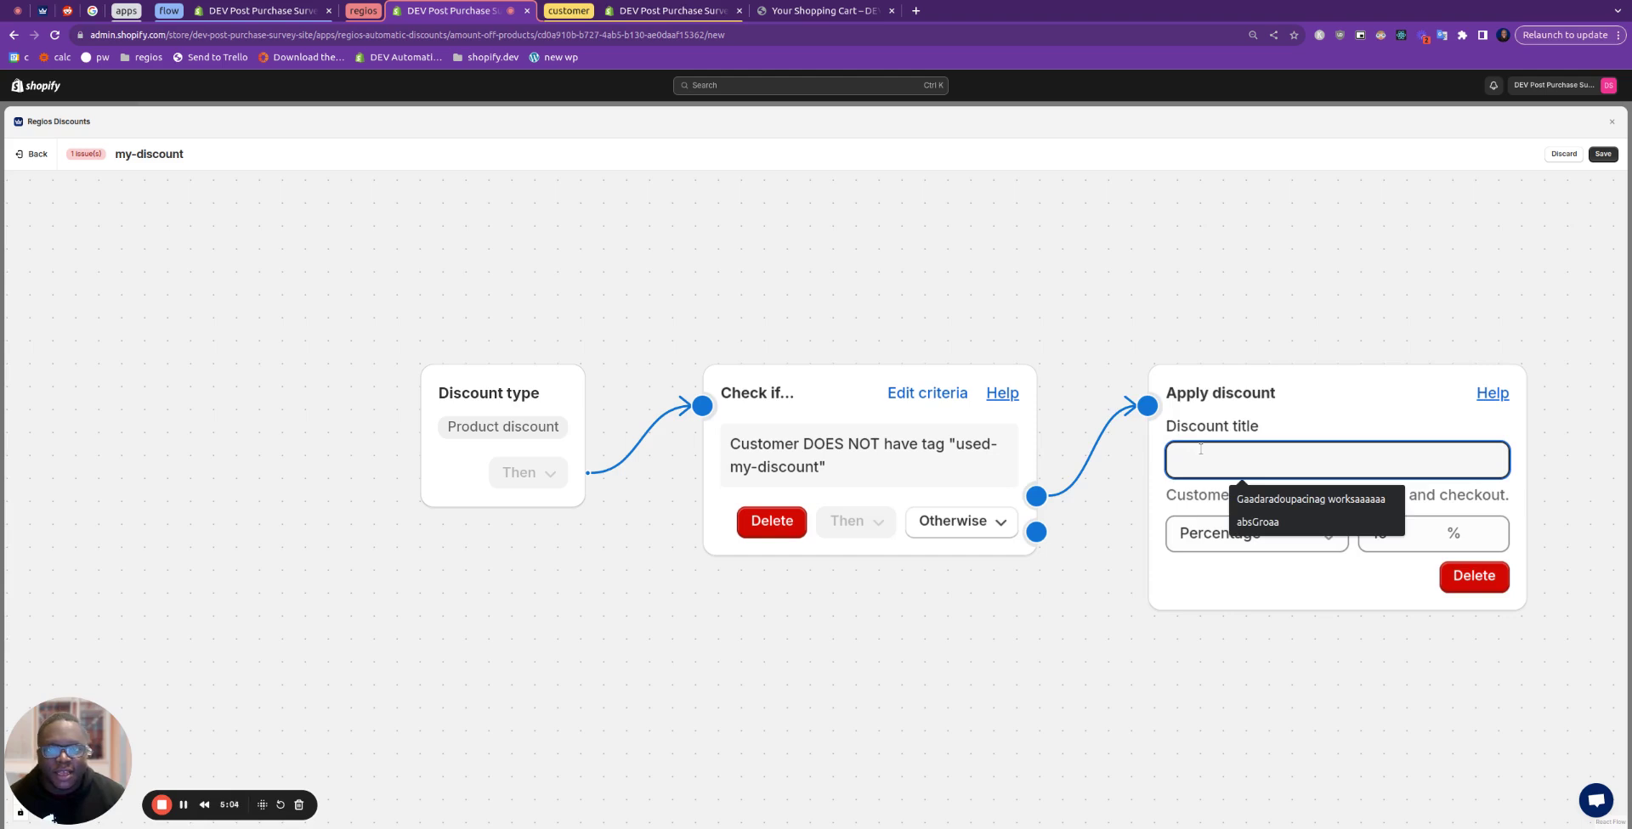
text(my-discount)
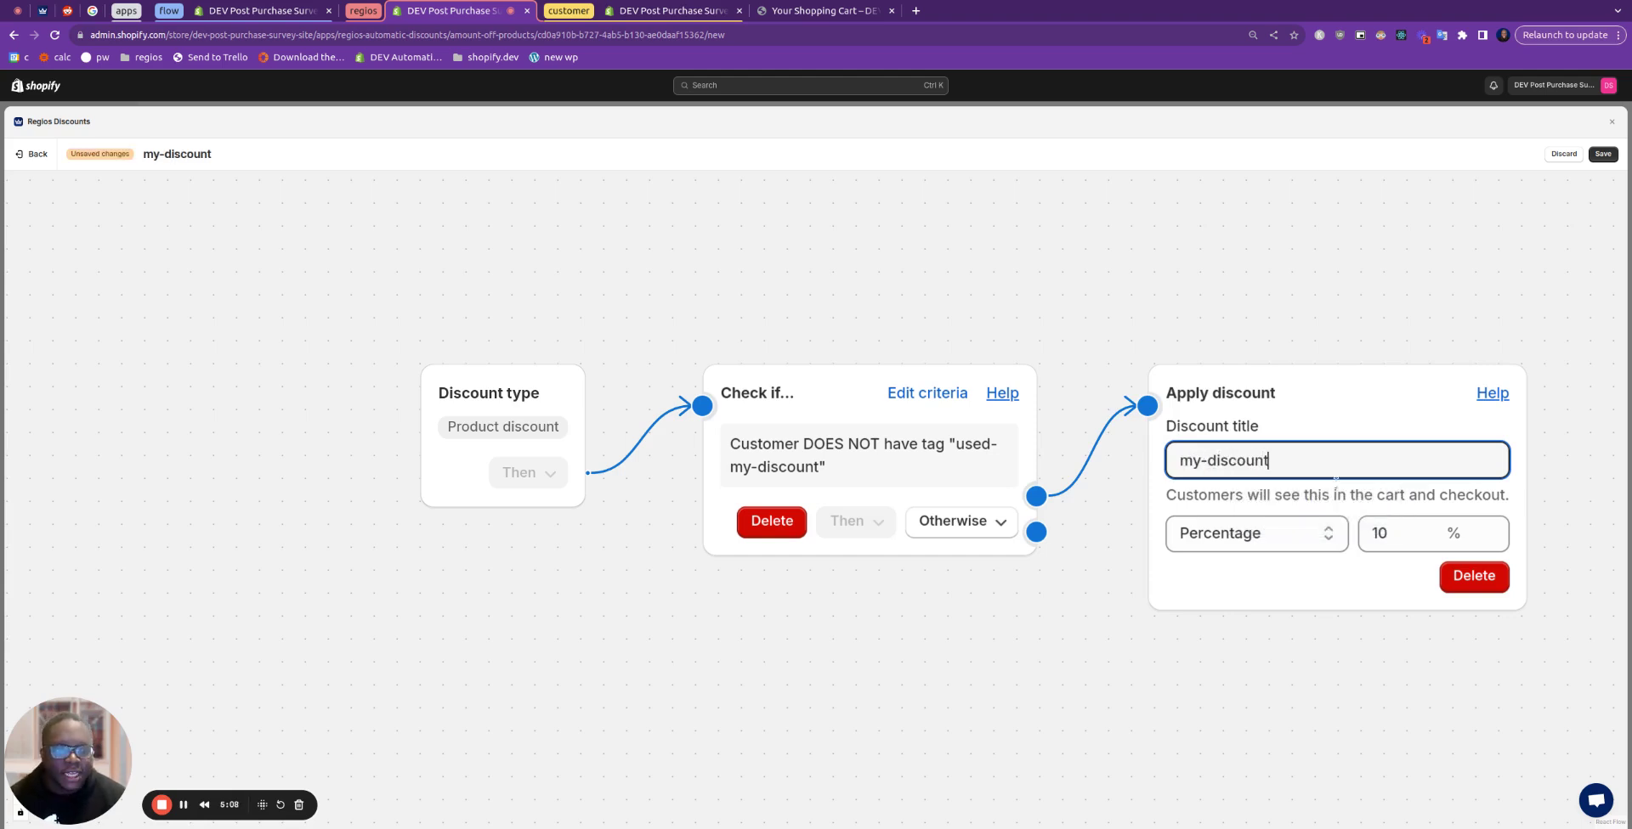
- Set the applied discount to 50 percent and save the discount logic
click(1402, 531)
key(BackSpace)
key(BackSpace)
text(50)
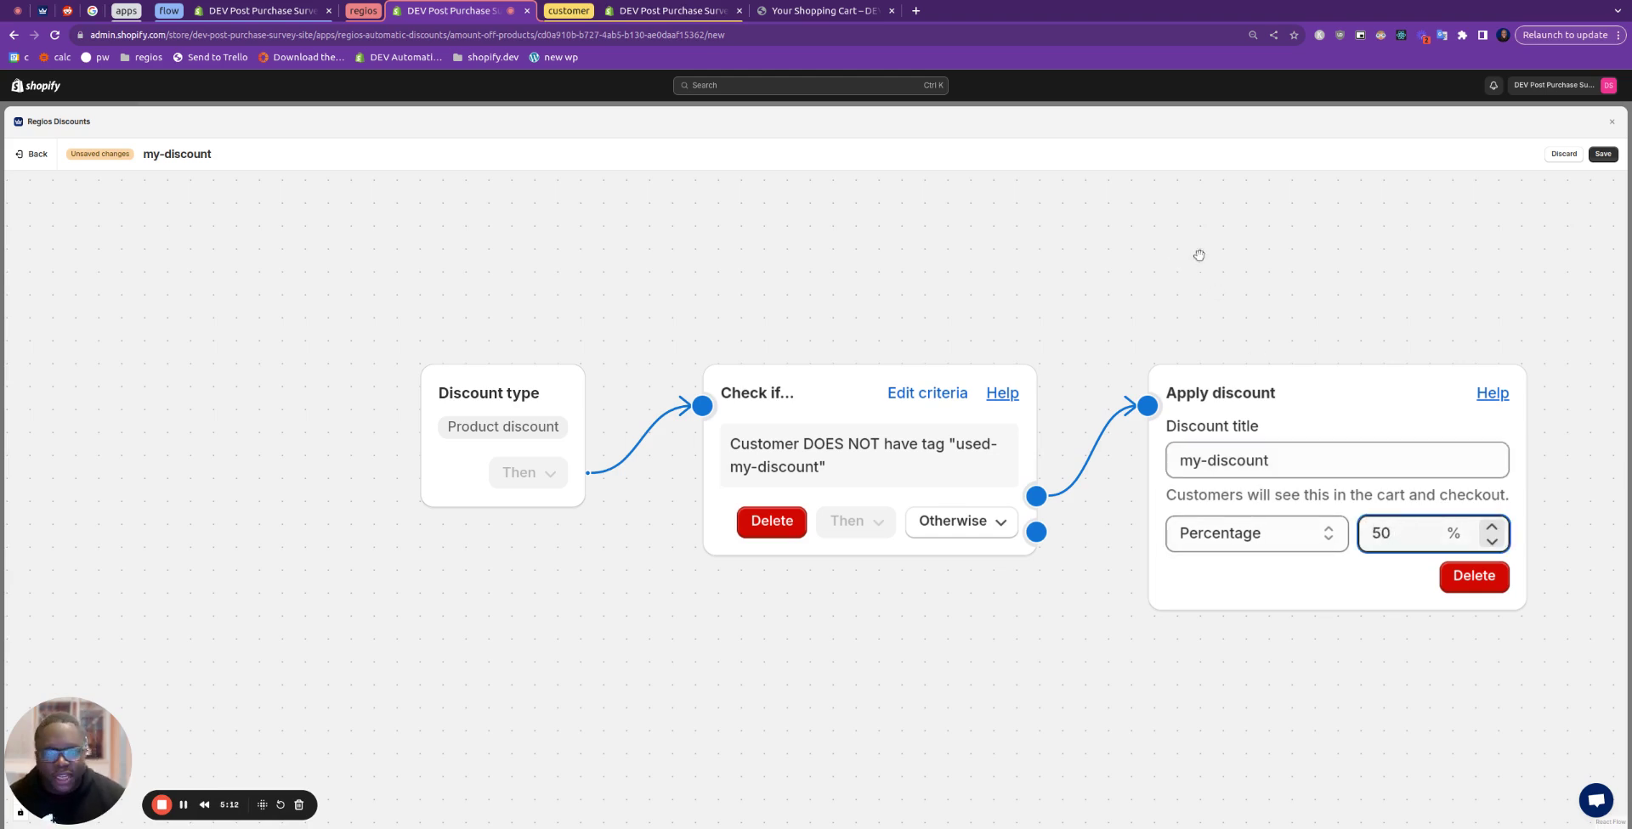
click(1601, 155)
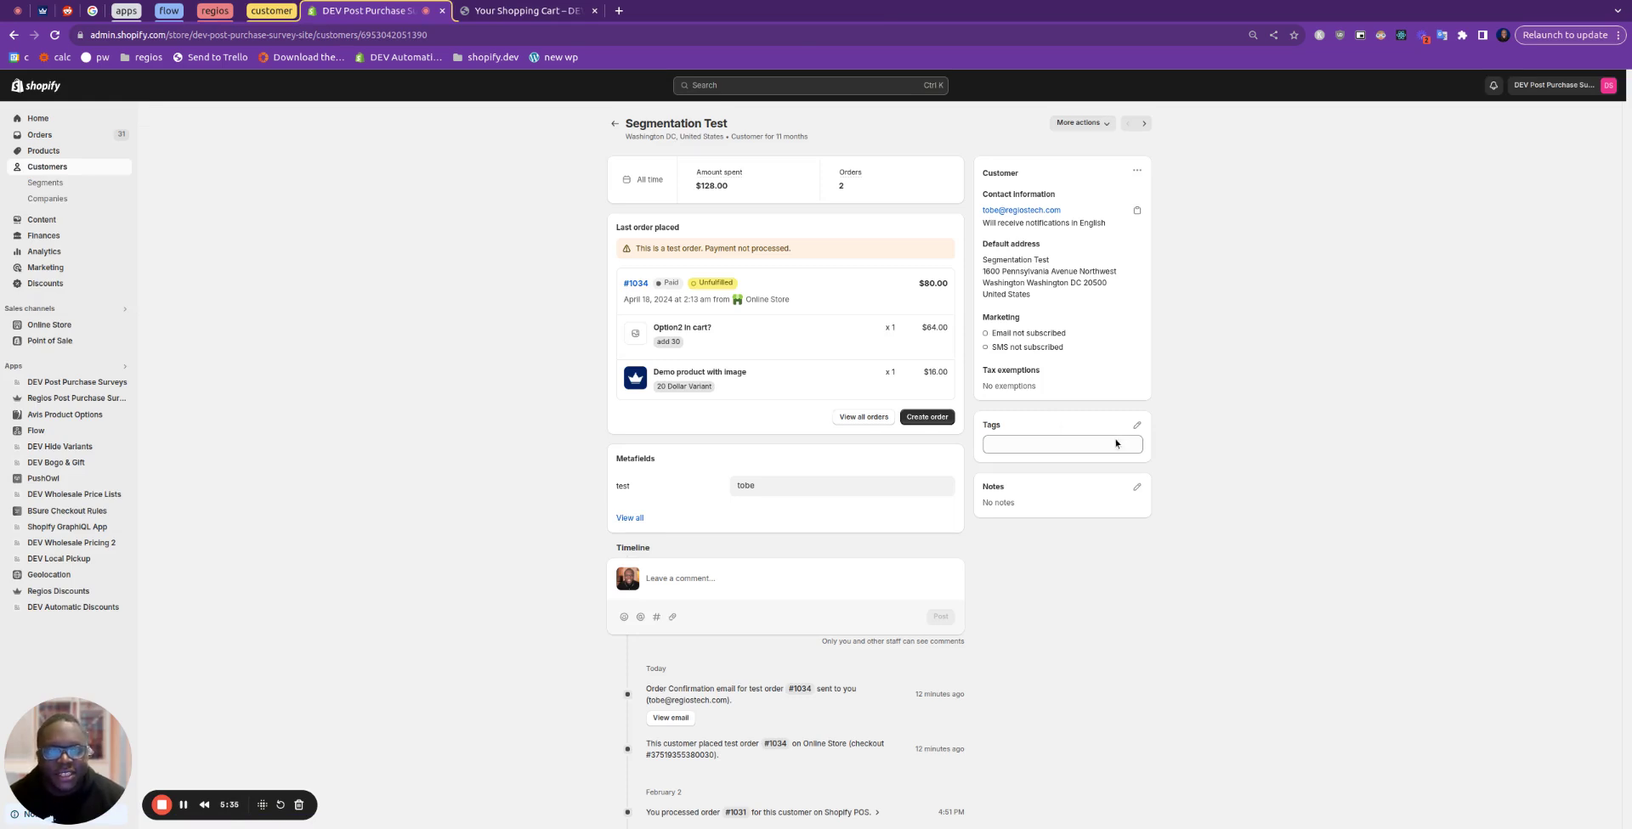
- Check the test customer's tags, and place an order for the storefront cart's three items as that customer
click(1015, 444)
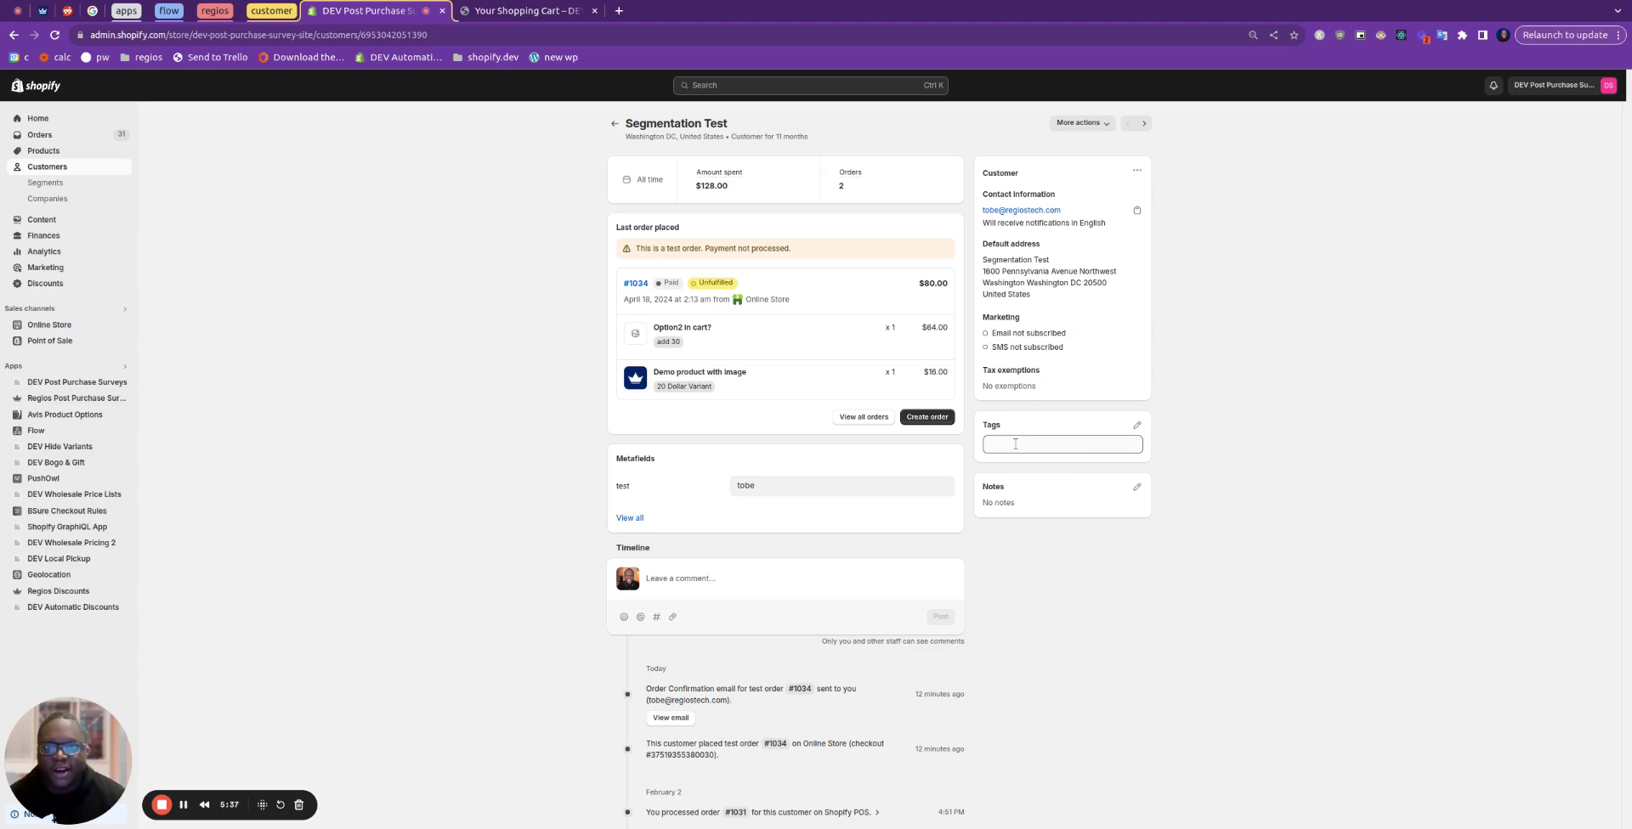
click(571, 12)
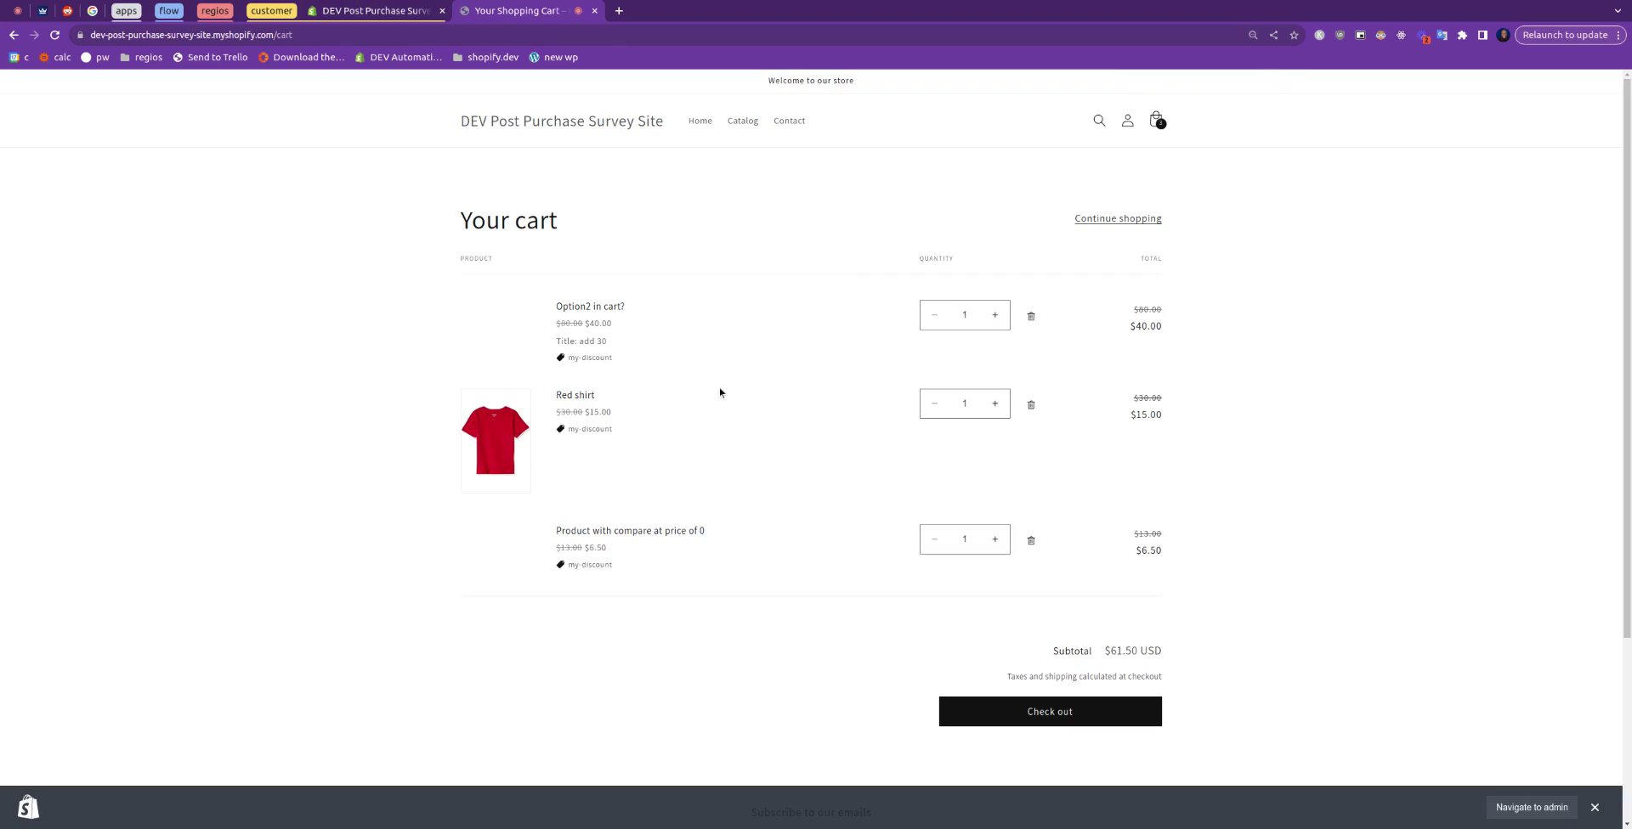
click(1009, 718)
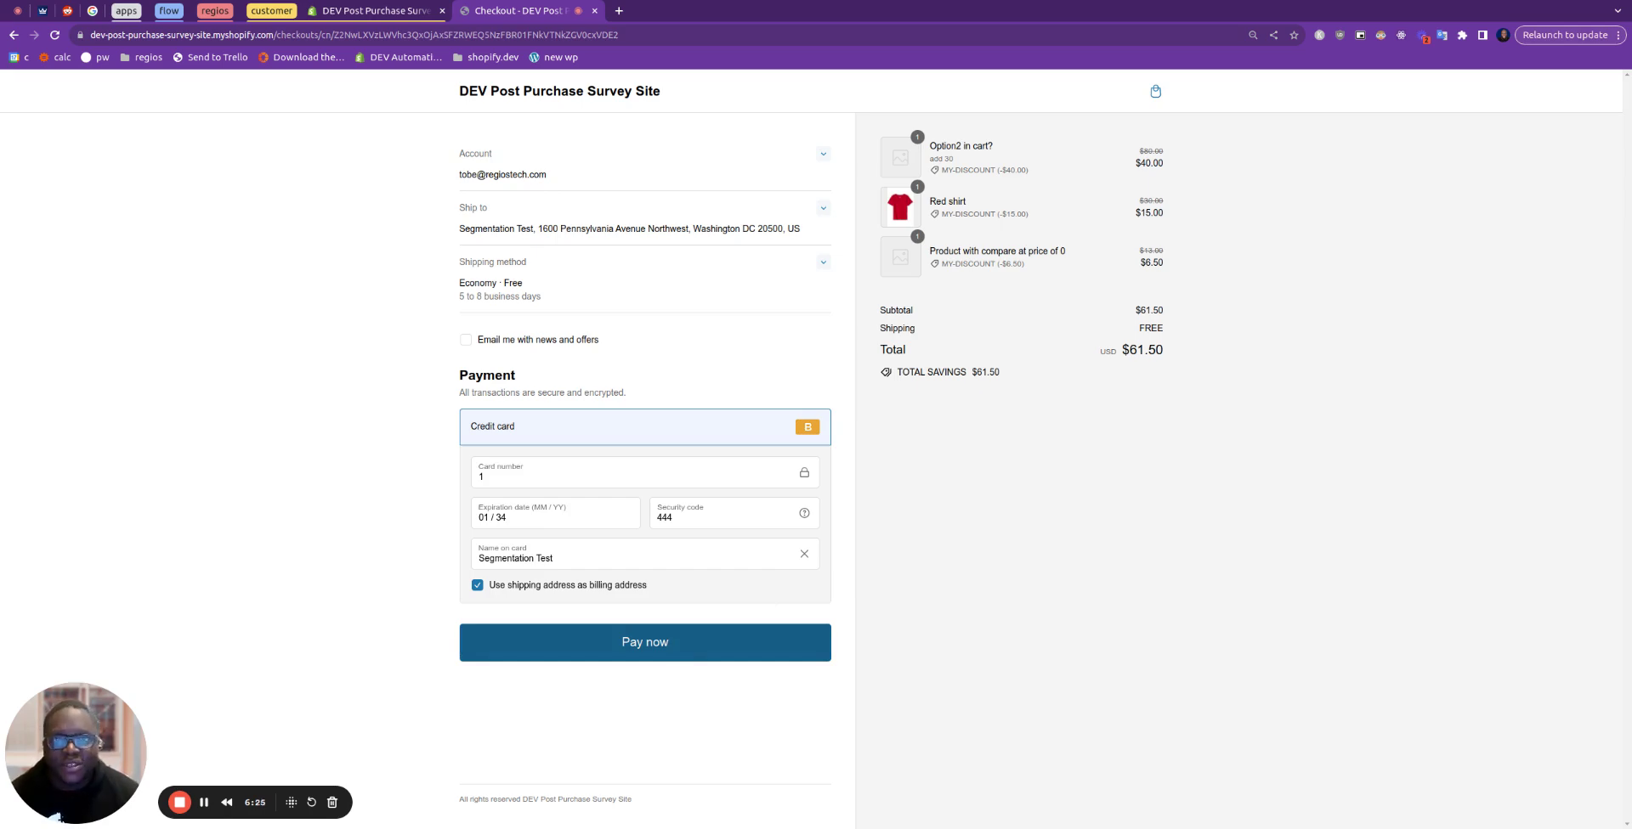
click(678, 644)
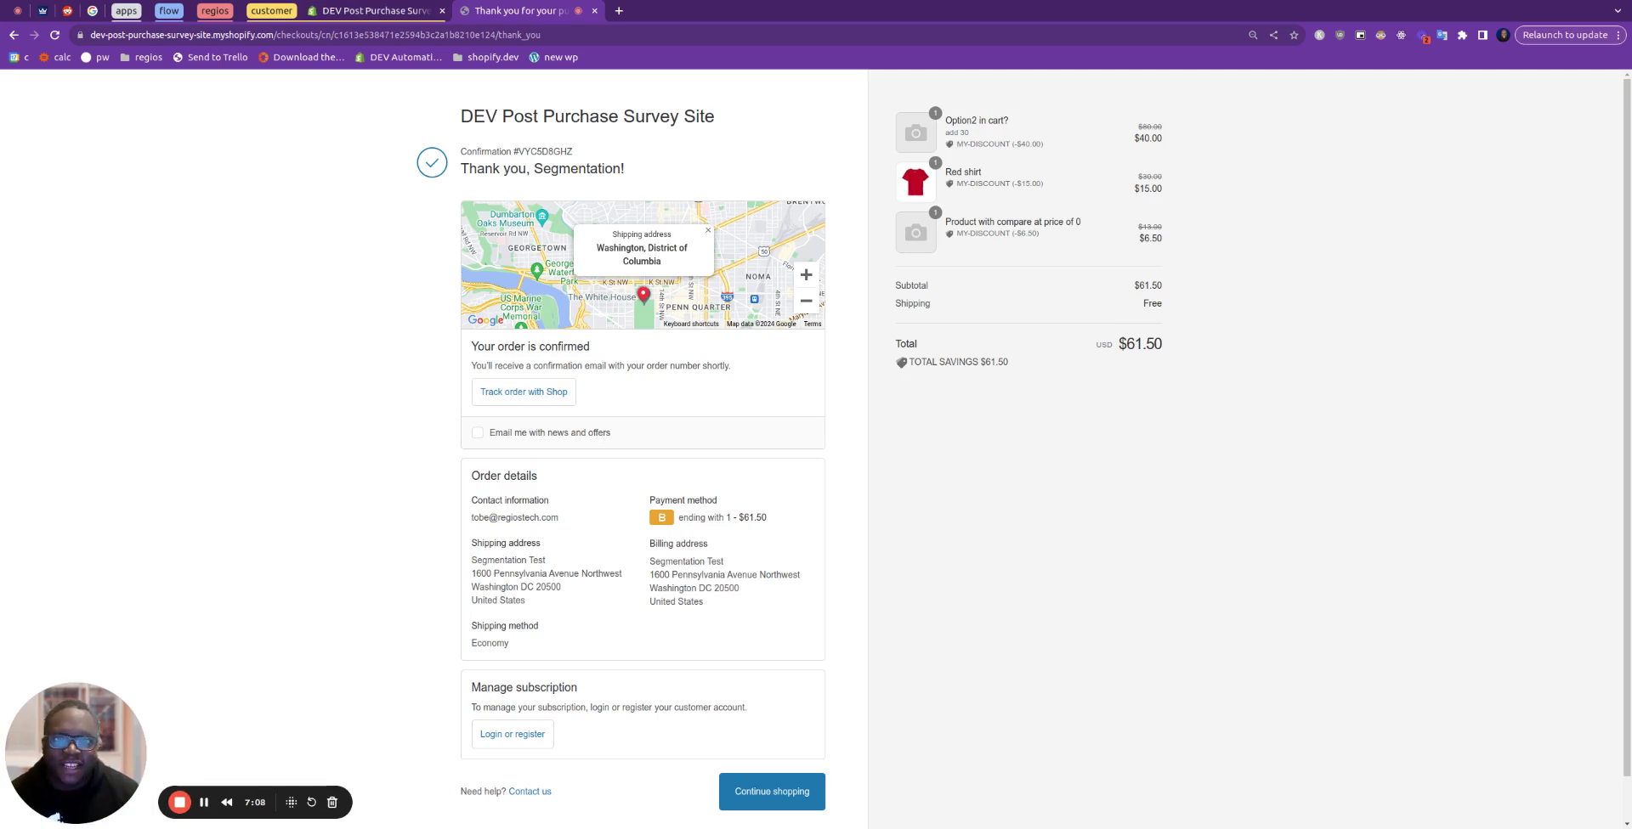
- Continue shopping and take a second cart with Product with compare at price of 0, Demo product with image and Demo product 1 to checkout
click(748, 788)
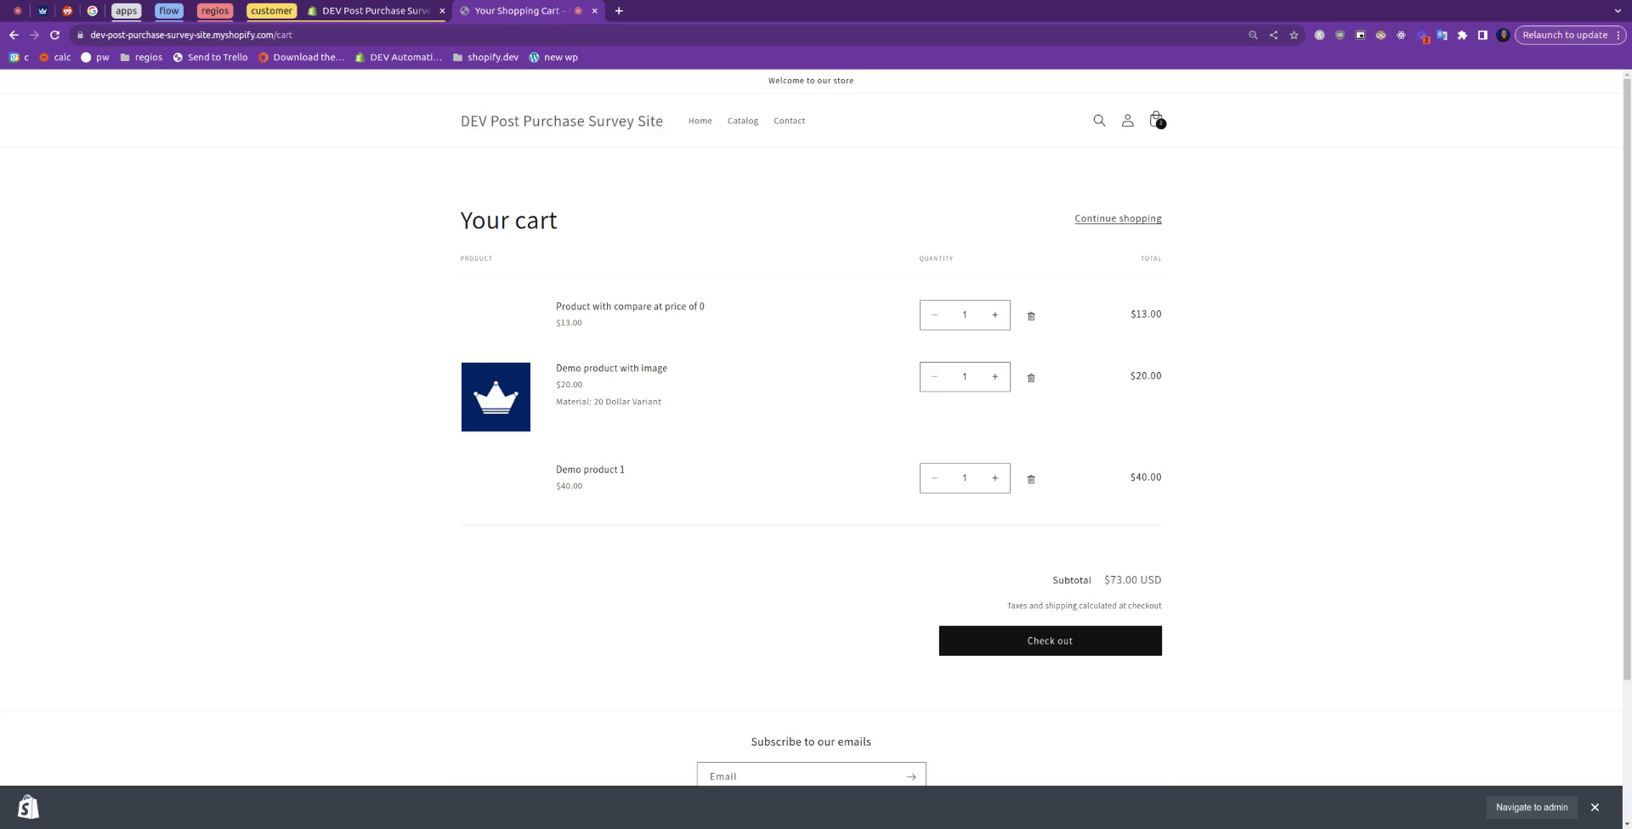
click(991, 652)
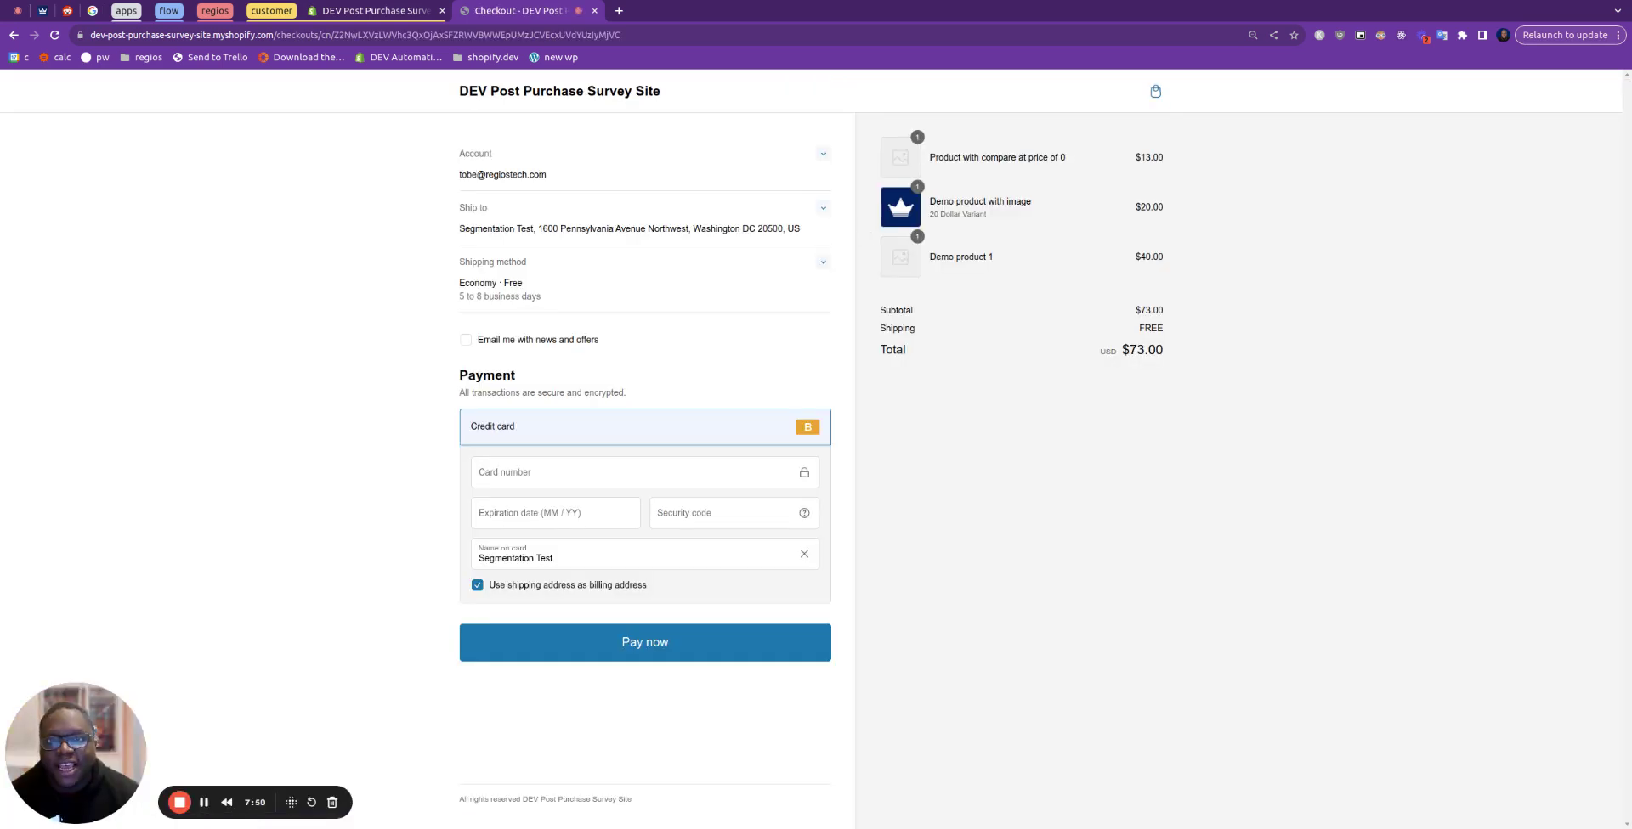